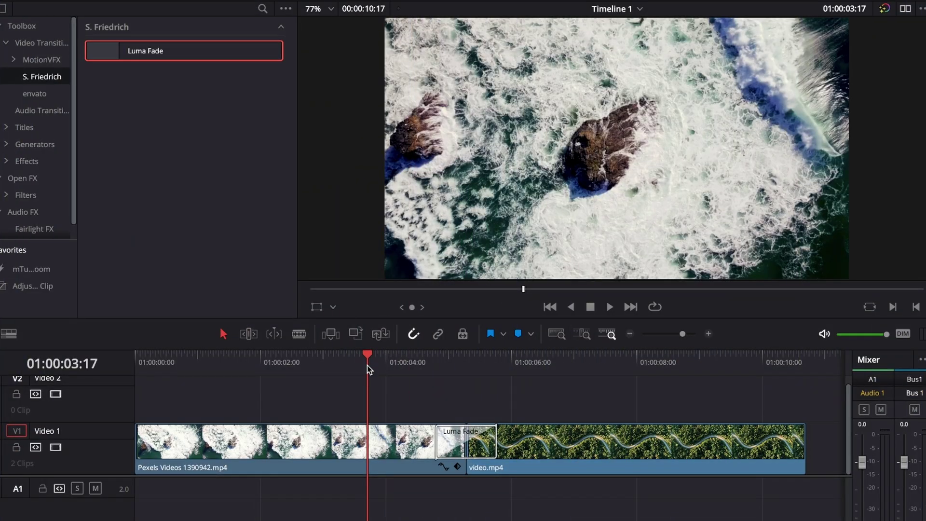
Step: Drag the Luma Fade's left edge so it starts earlier, then play through it from just before
key(space)
key(space)
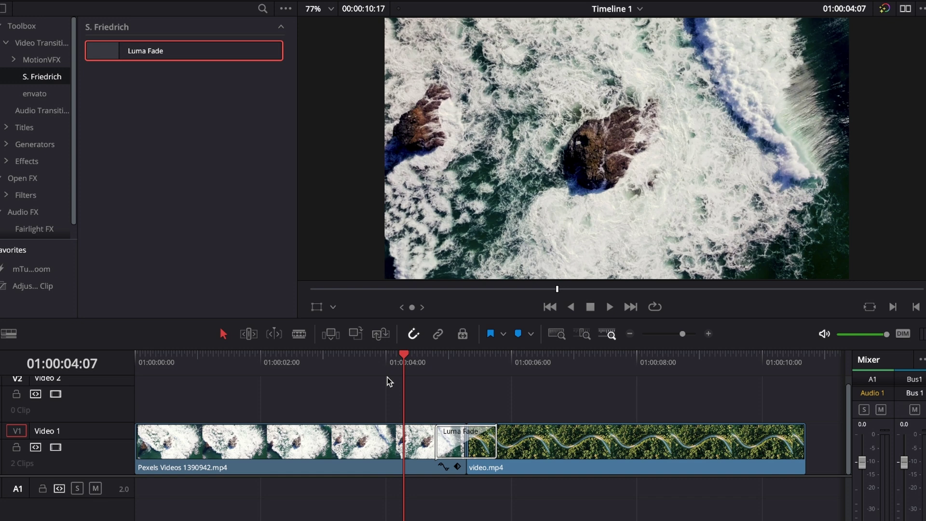
drag(437, 436, 379, 433)
click(344, 359)
key(space)
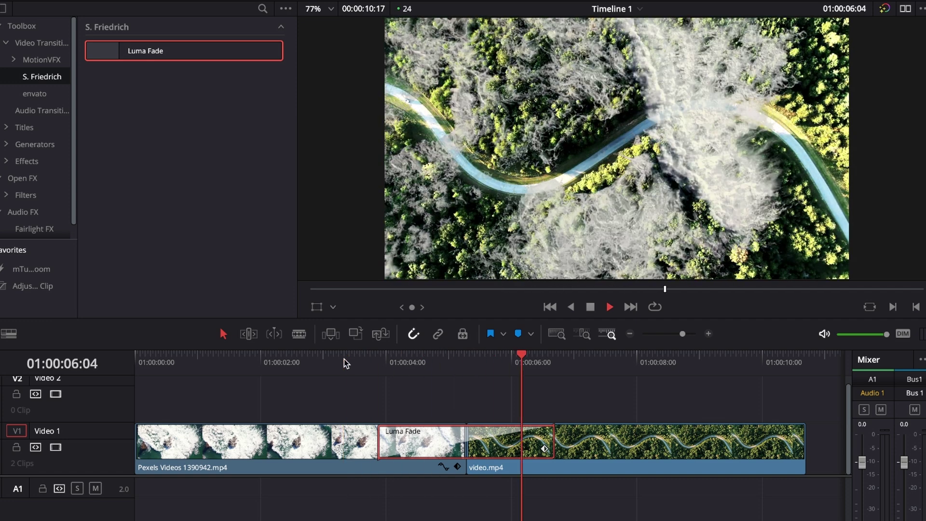
key(space)
click(375, 357)
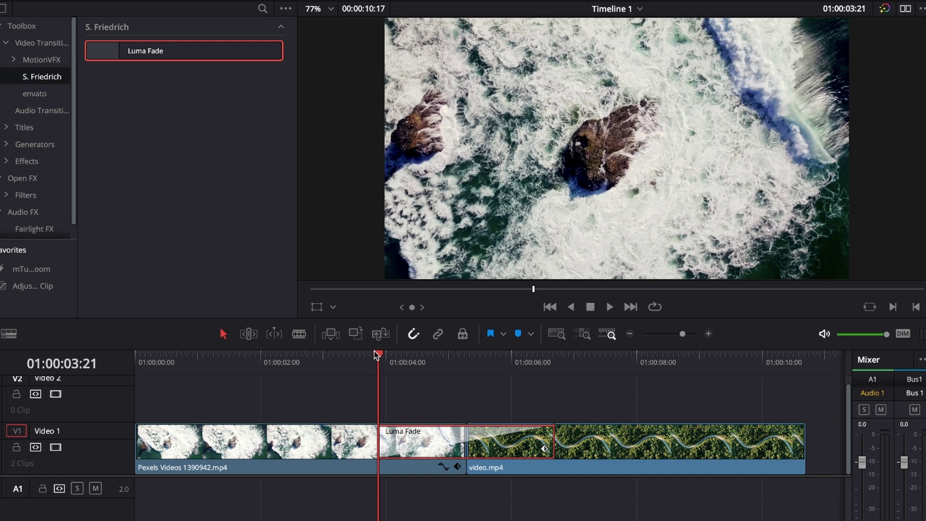
key(space)
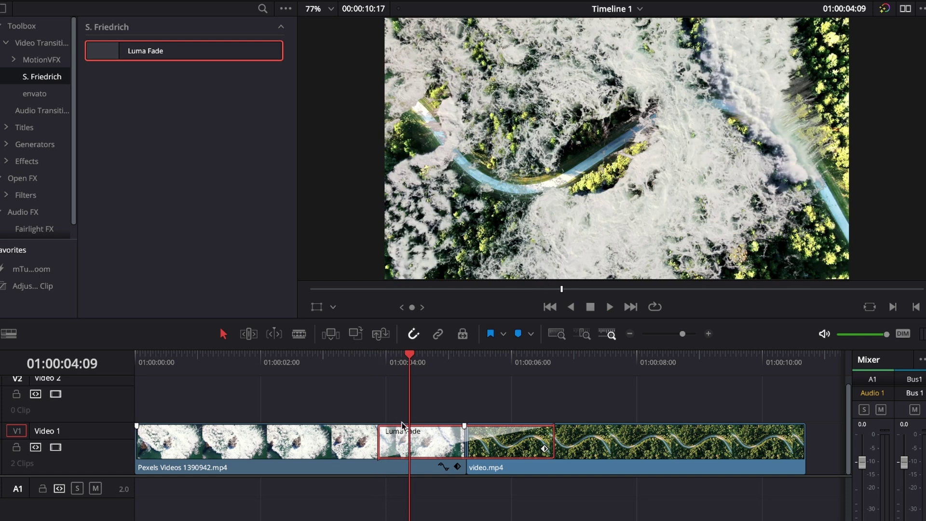
key(space)
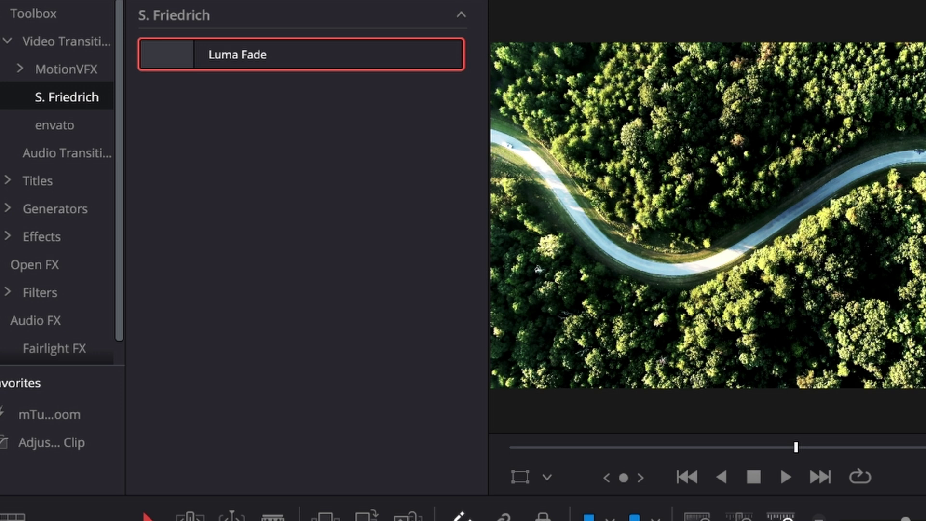
Step: Drop the Fusion Cross Dissolve from Video Transitions onto the cut between the ocean and forest-road clips
click(72, 34)
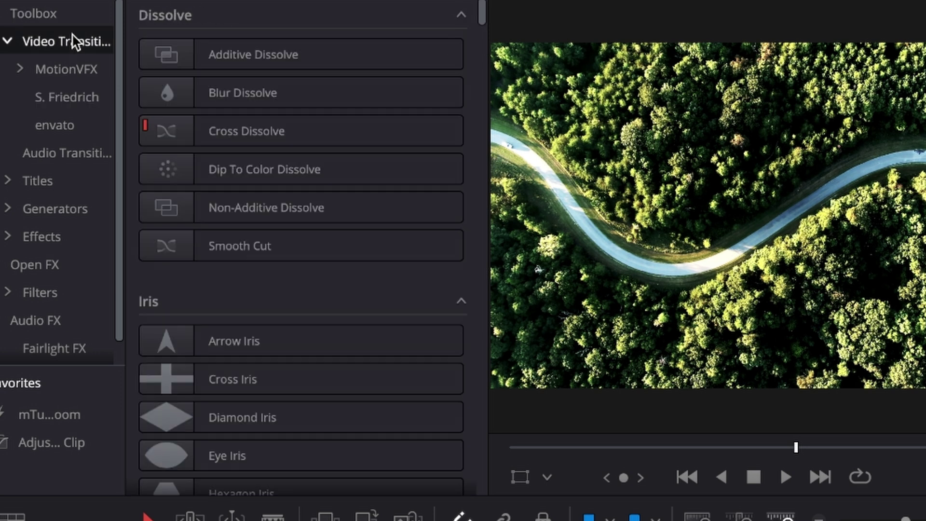
scroll(285, 116, down, 10)
scroll(285, 115, down, 15)
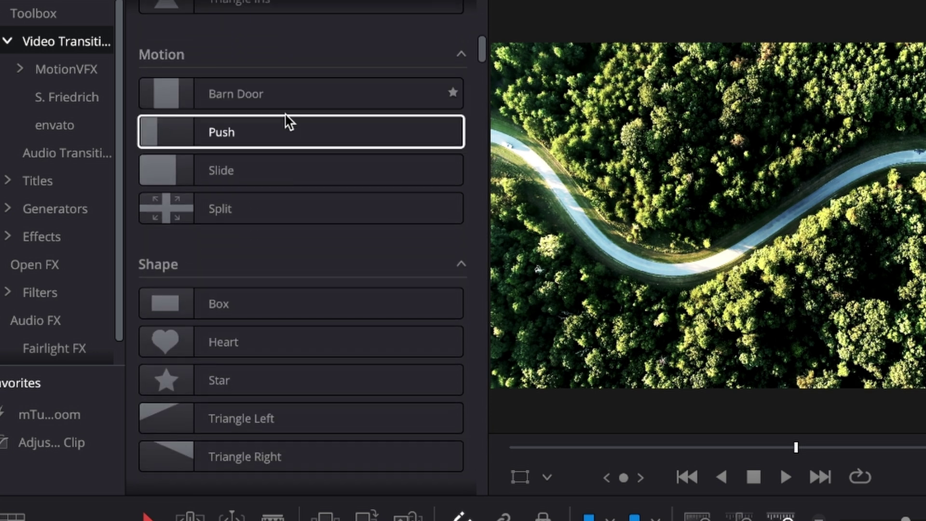
scroll(285, 115, down, 5)
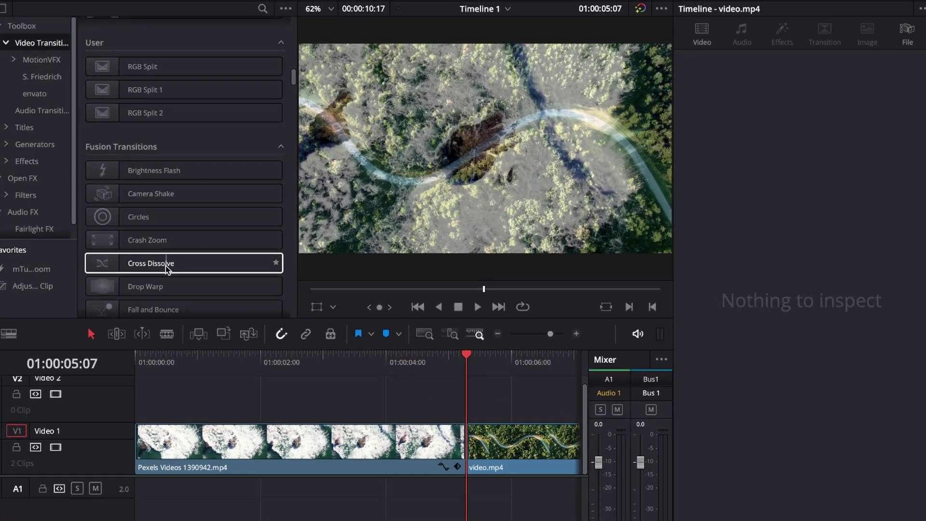
drag(205, 292, 461, 433)
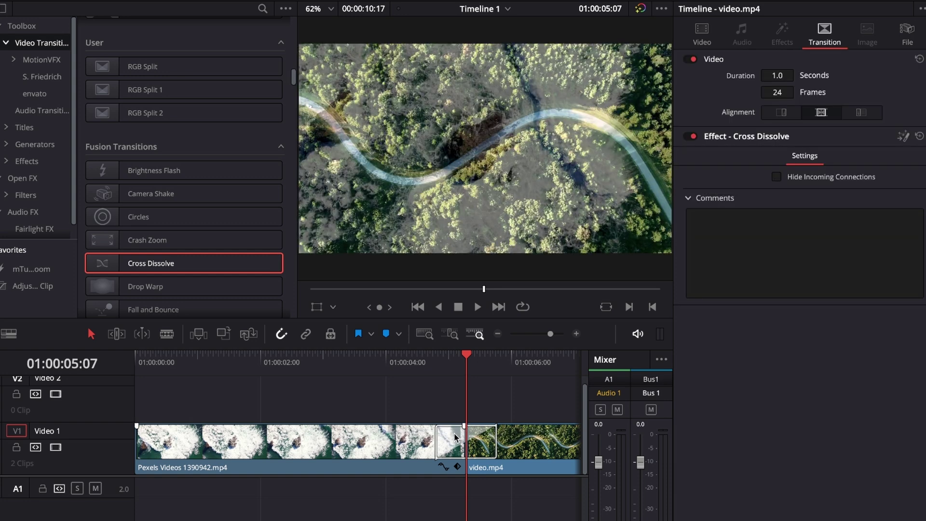
click(455, 437)
right_click(454, 437)
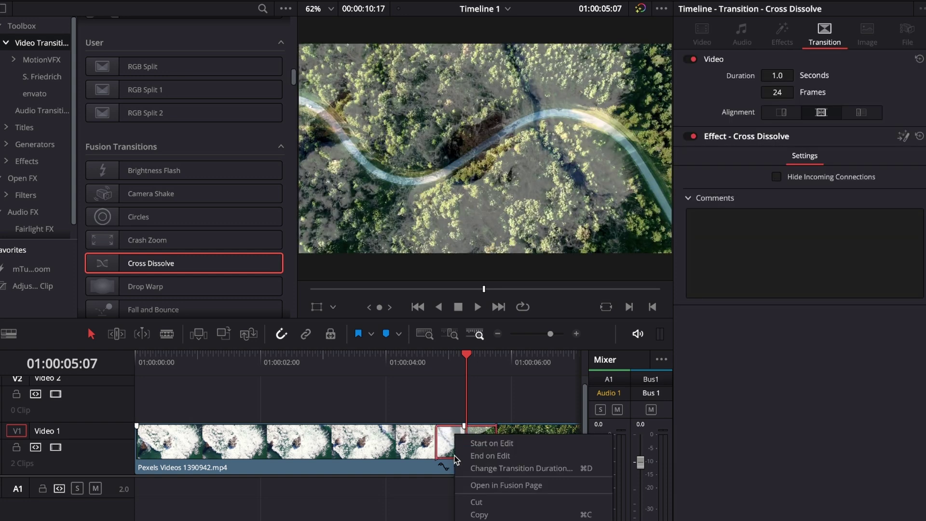
Step: Open the transition in the Fusion page, use a single viewer, and move both MediaIn nodes left
click(511, 485)
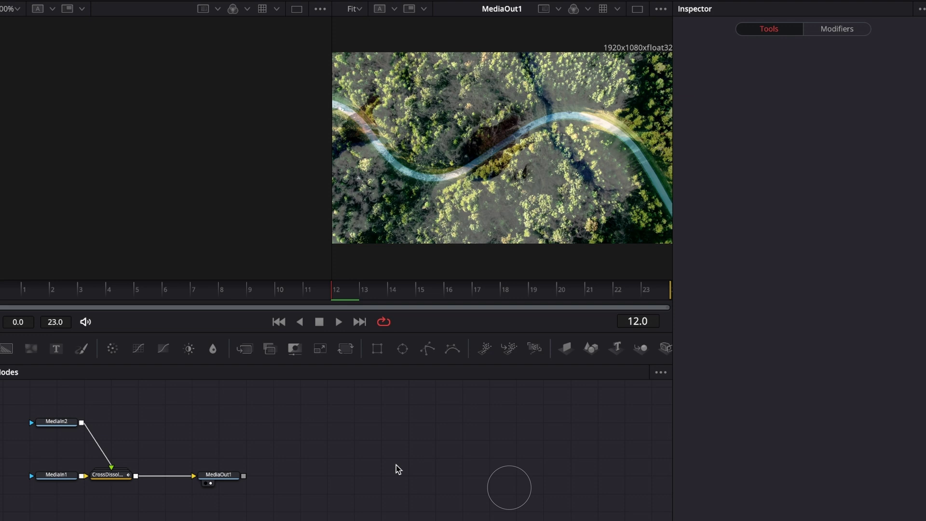
drag(55, 407, 436, 478)
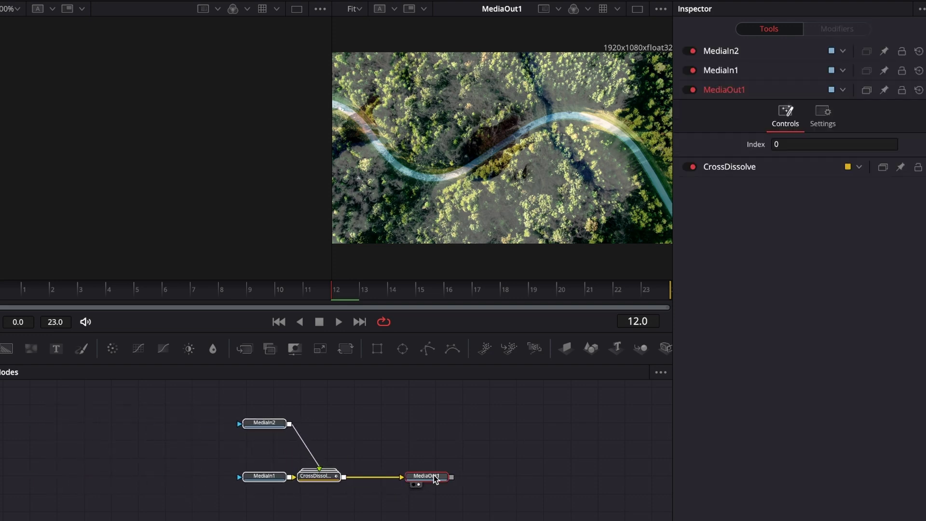
click(432, 445)
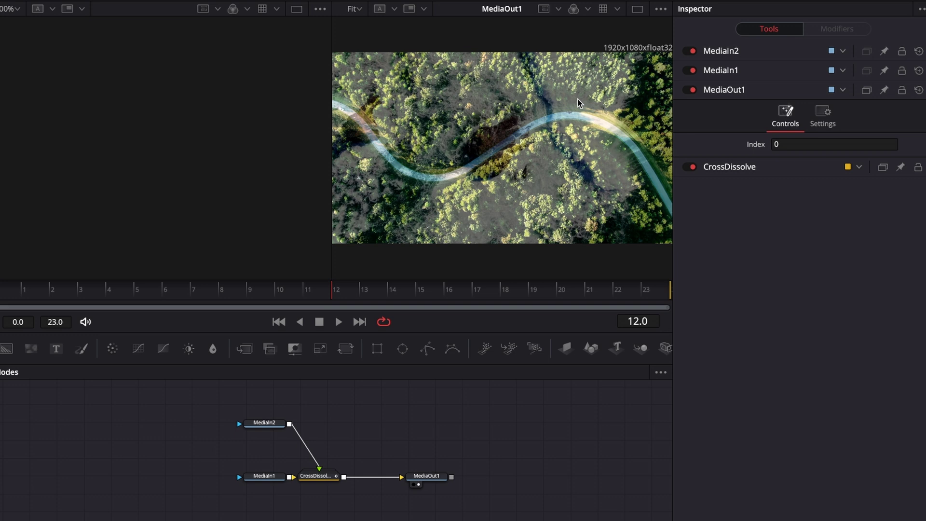
click(637, 9)
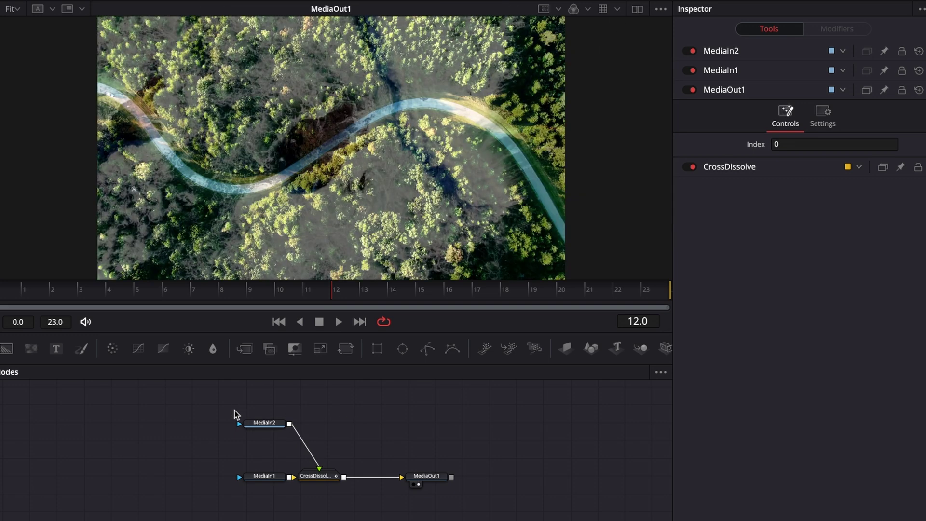
drag(236, 414, 163, 477)
click(306, 443)
click(323, 478)
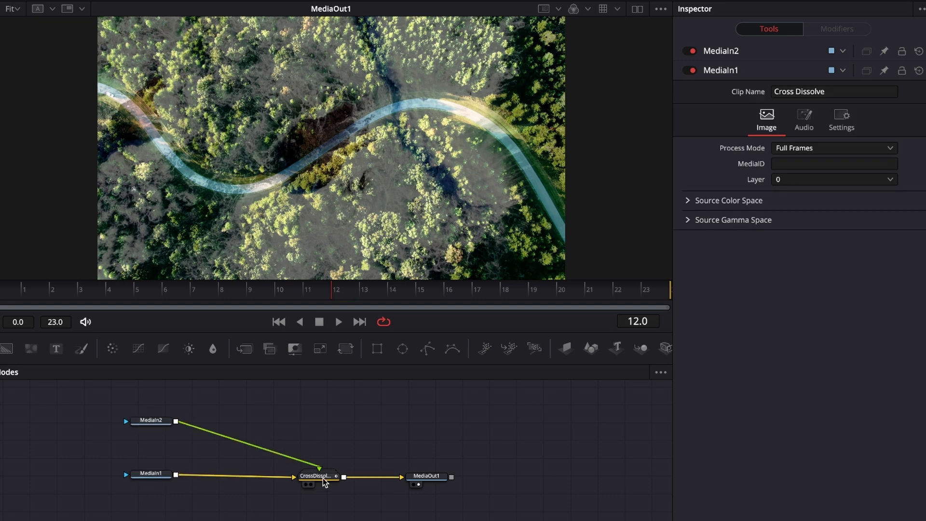
Step: Ungroup CrossDissolve into a plain Dissolve1 node and arrange all nodes to the grid
click(322, 478)
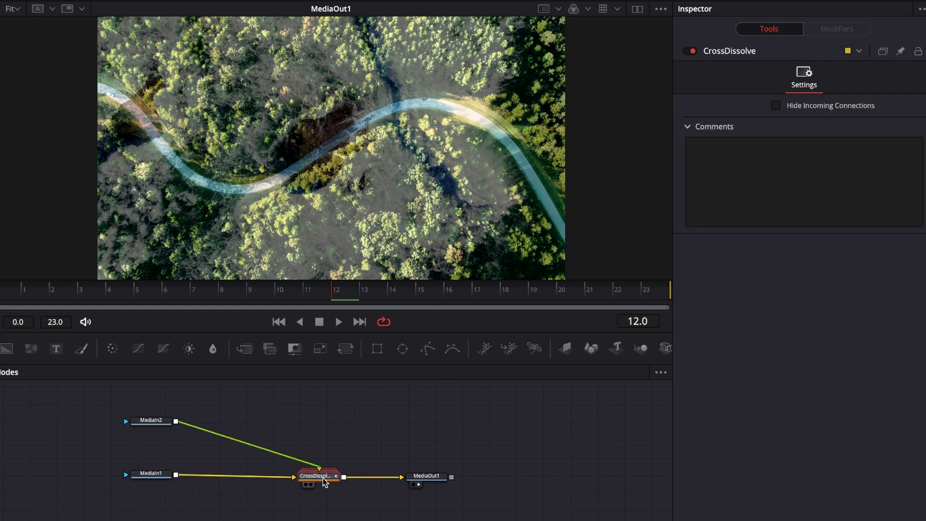
right_click(322, 481)
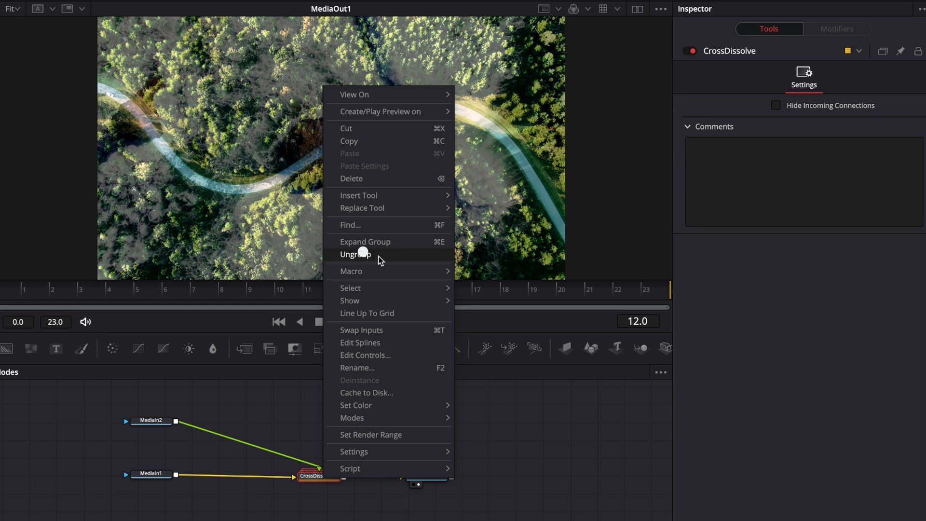
click(380, 260)
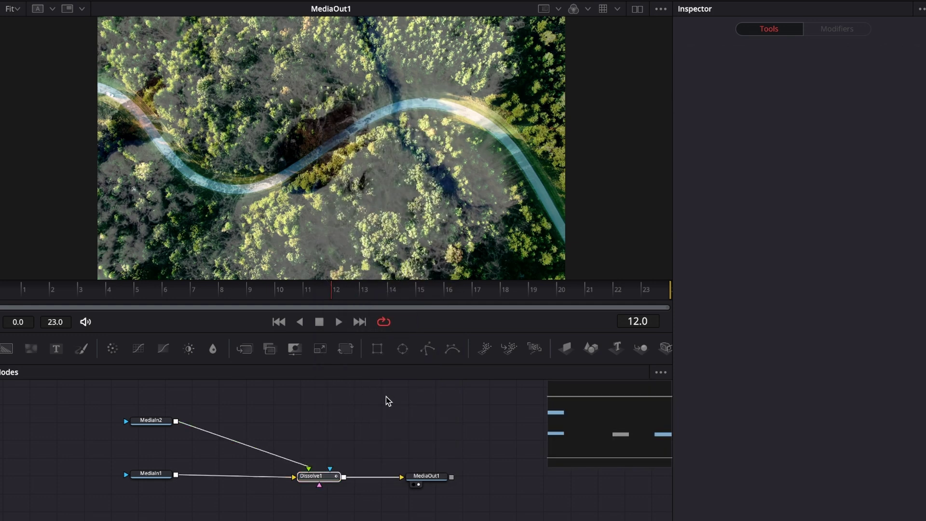
right_click(406, 414)
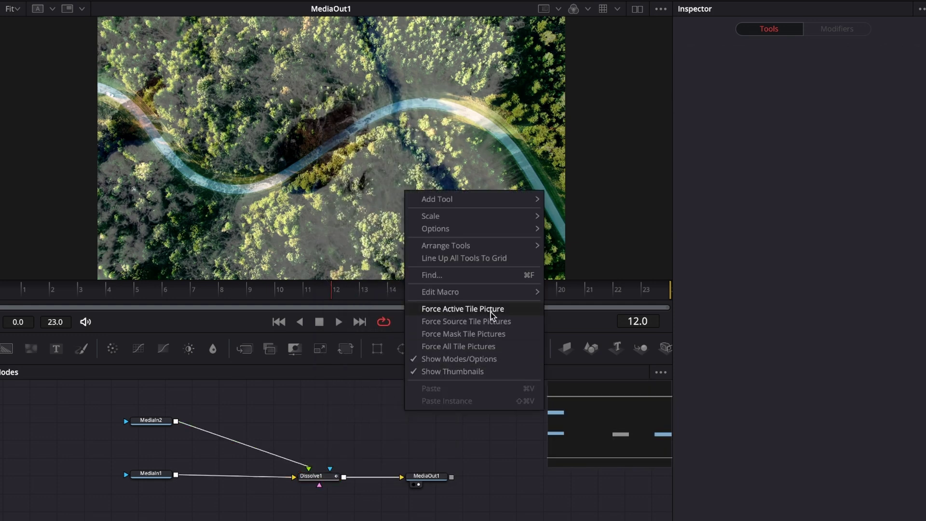
mouse_move(540, 246)
click(574, 245)
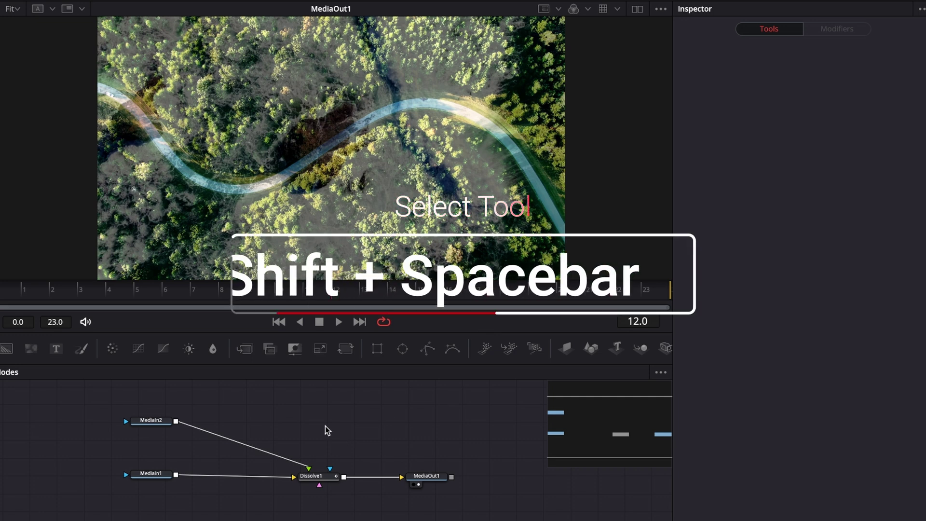
Step: Add a Dissolve node through the Shift+Space search and place Dissolve2 above Dissolve1
key(shift+space)
text(dissolve)
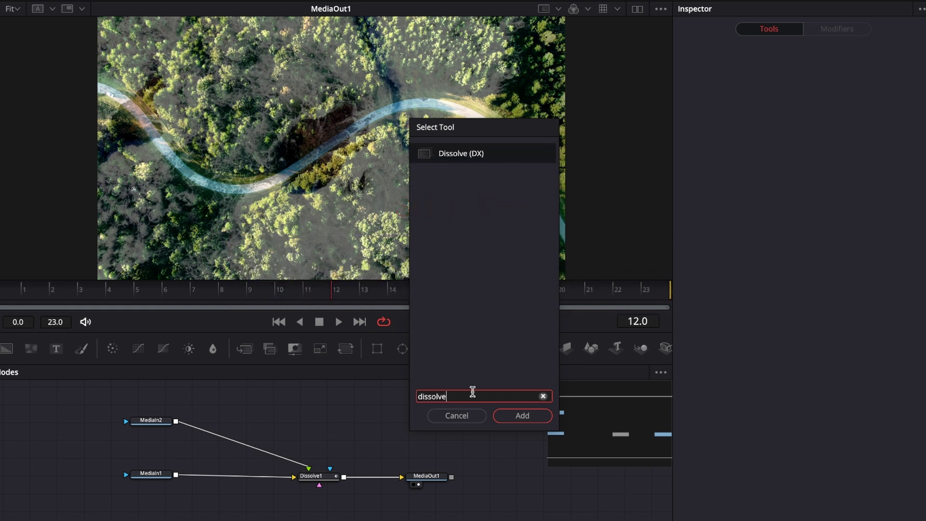
click(521, 415)
drag(351, 440, 309, 426)
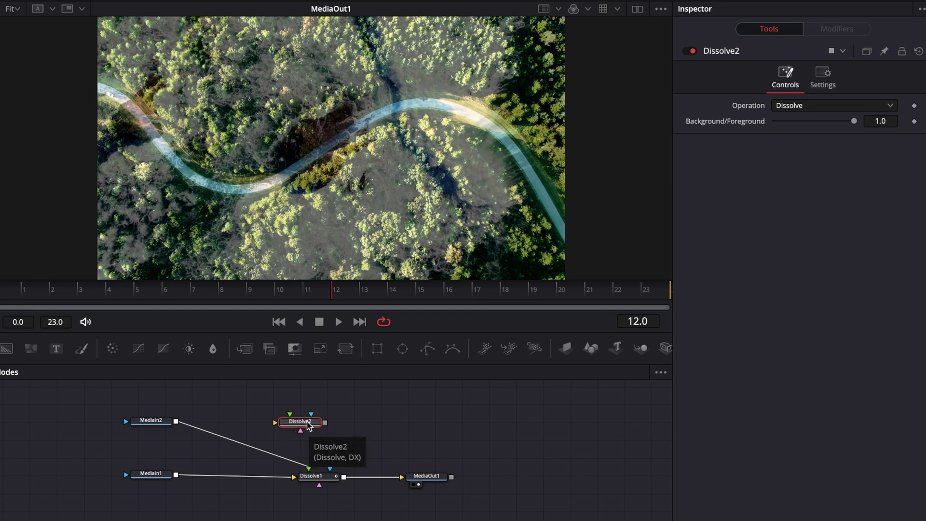
right_click(308, 424)
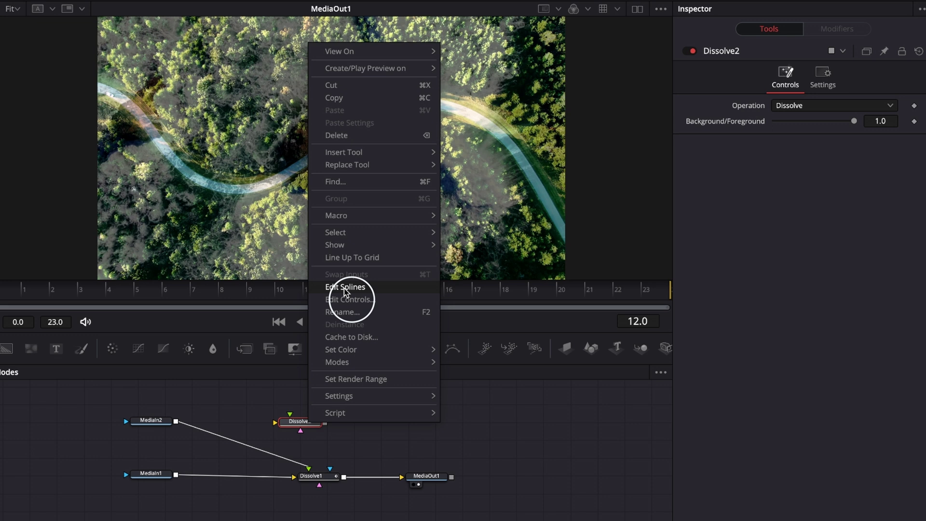
click(484, 476)
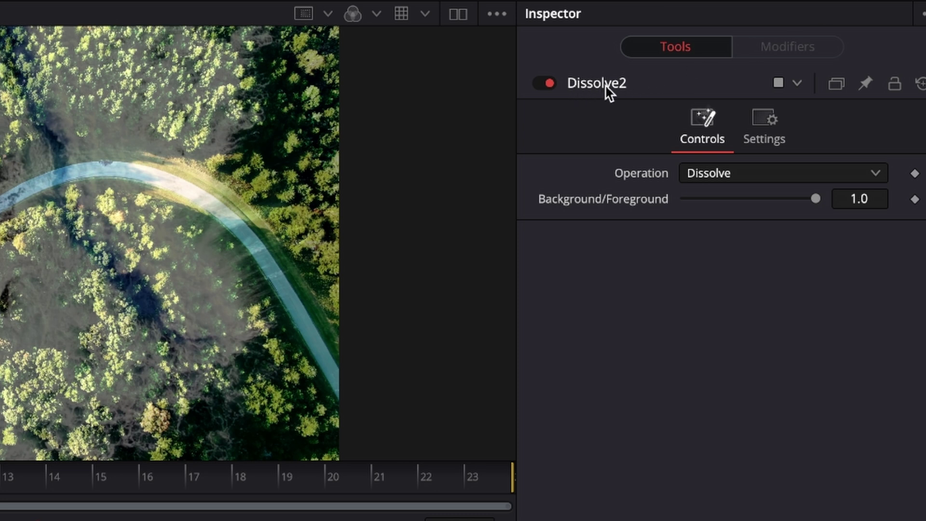
right_click(609, 92)
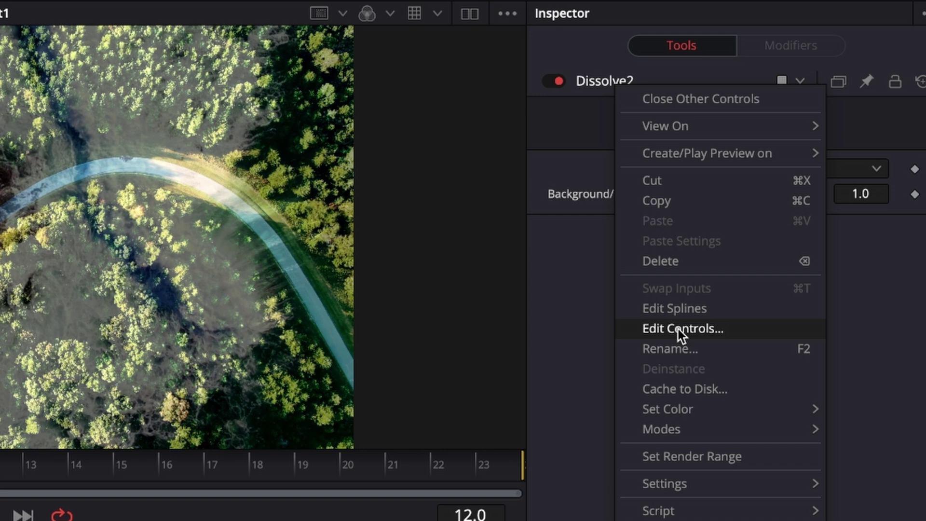
Step: Create a 'Bright / Dark' CheckboxControl on Dissolve2's Controls page
click(674, 337)
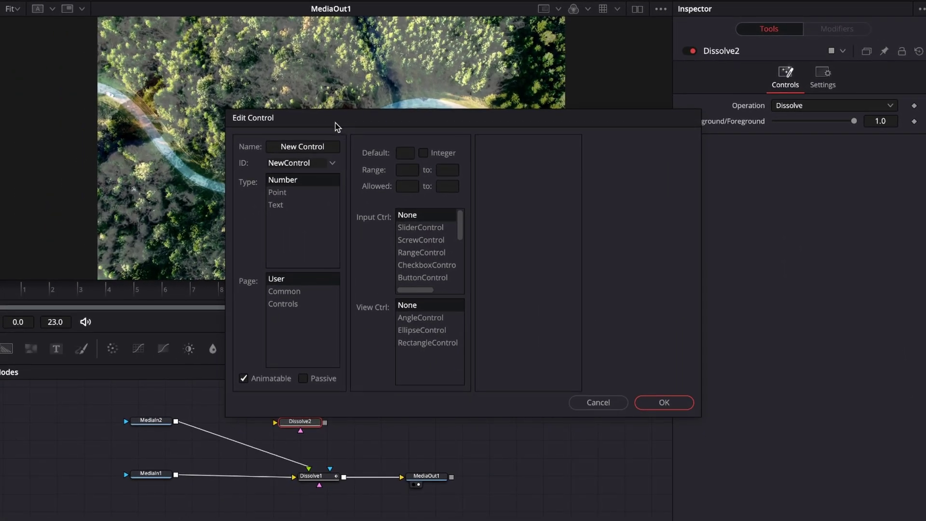
drag(334, 123, 265, 144)
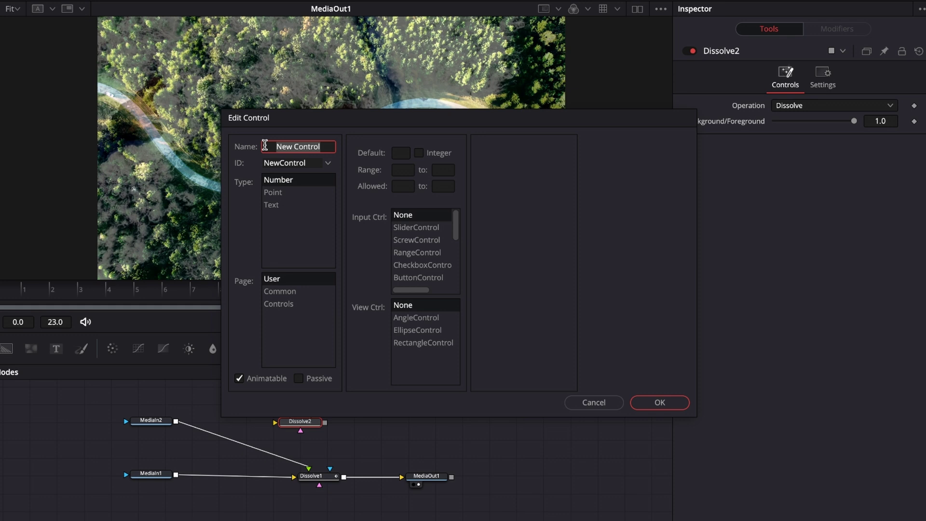
text(Bright / Dark)
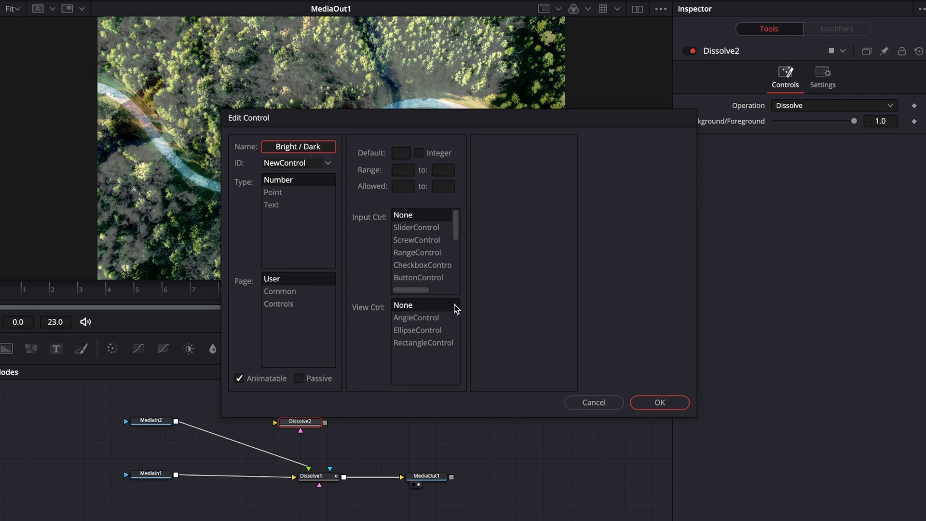
click(291, 304)
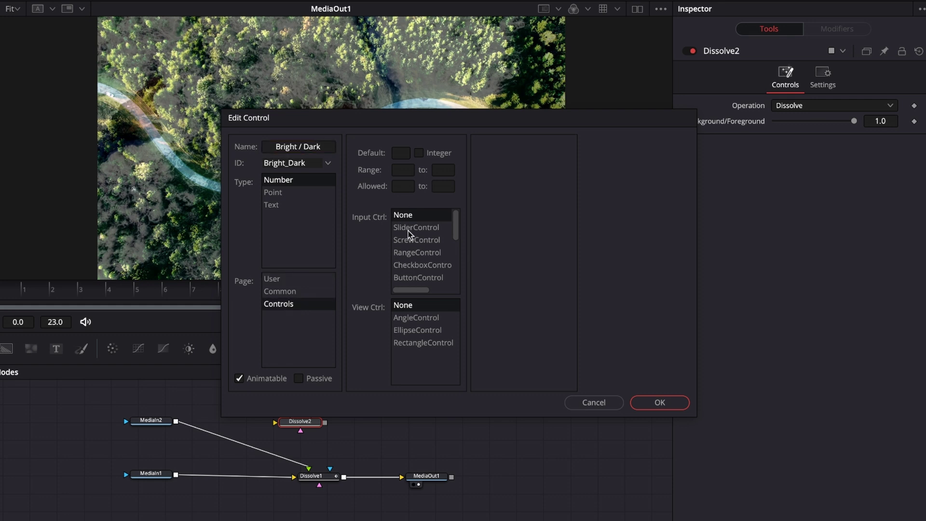
click(412, 265)
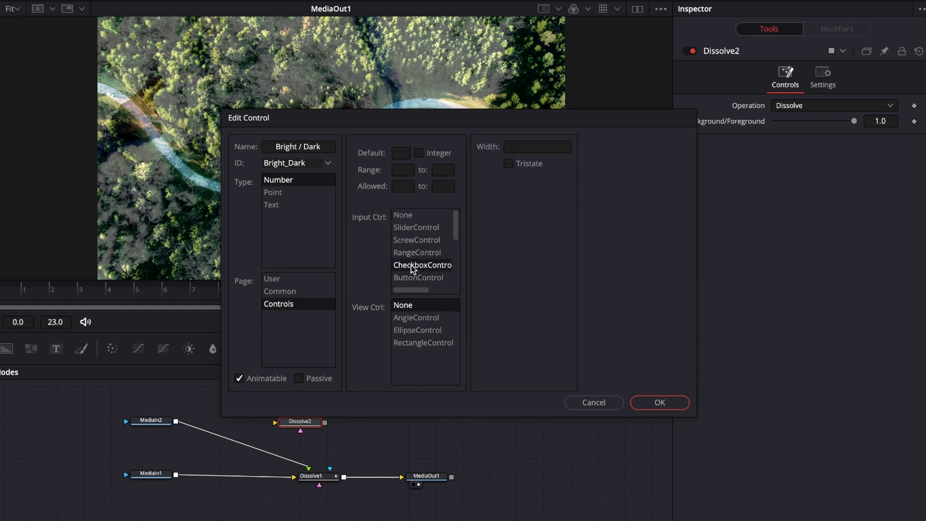
click(659, 402)
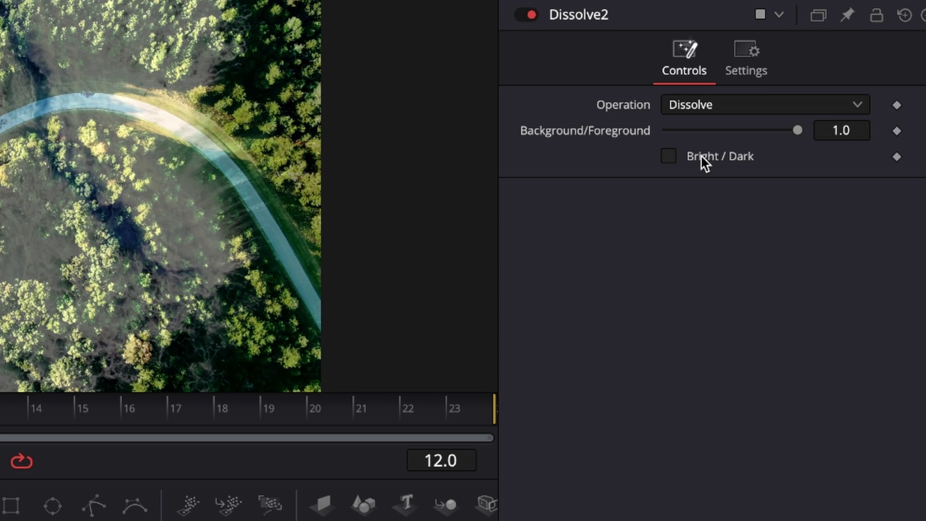
Step: Link Background/Foreground to the checkbox with a Bright_Dark expression and verify it toggles 0.0/1.0
click(669, 156)
click(670, 156)
right_click(609, 137)
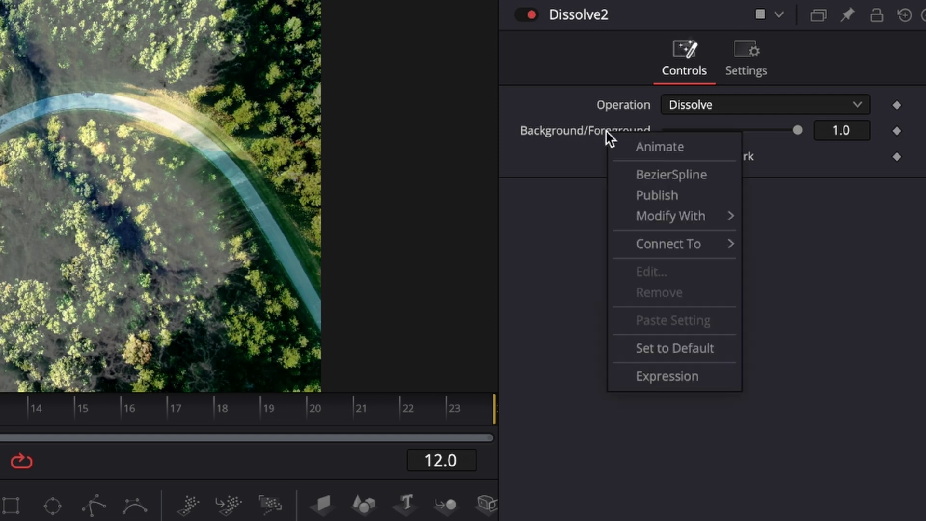
click(669, 378)
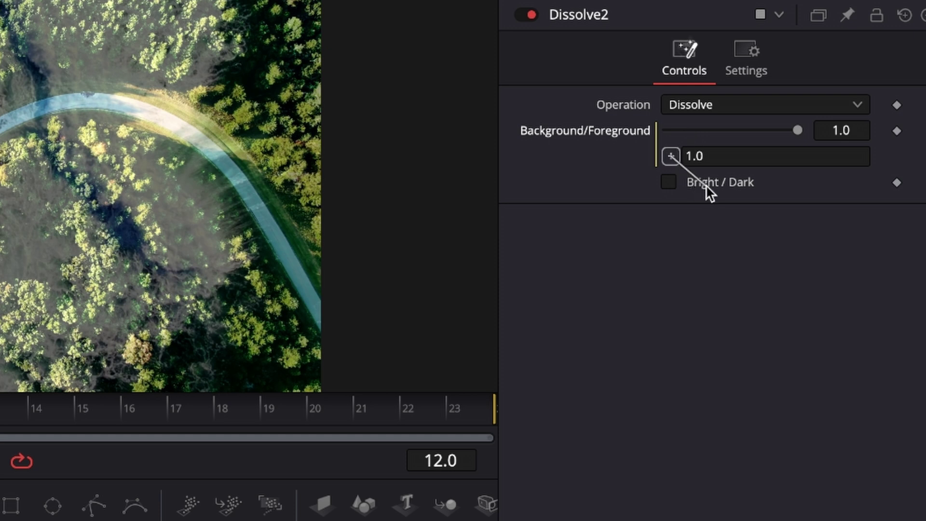
drag(670, 156, 707, 182)
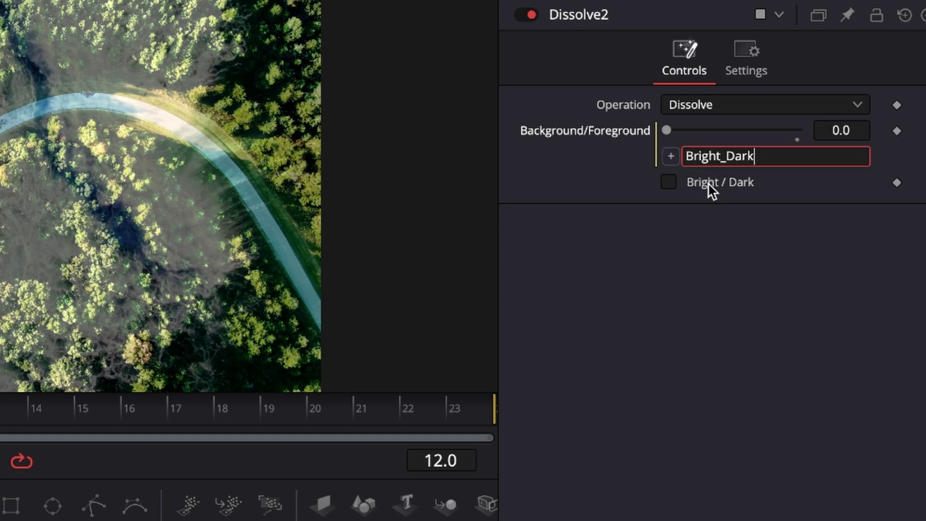
key(Return)
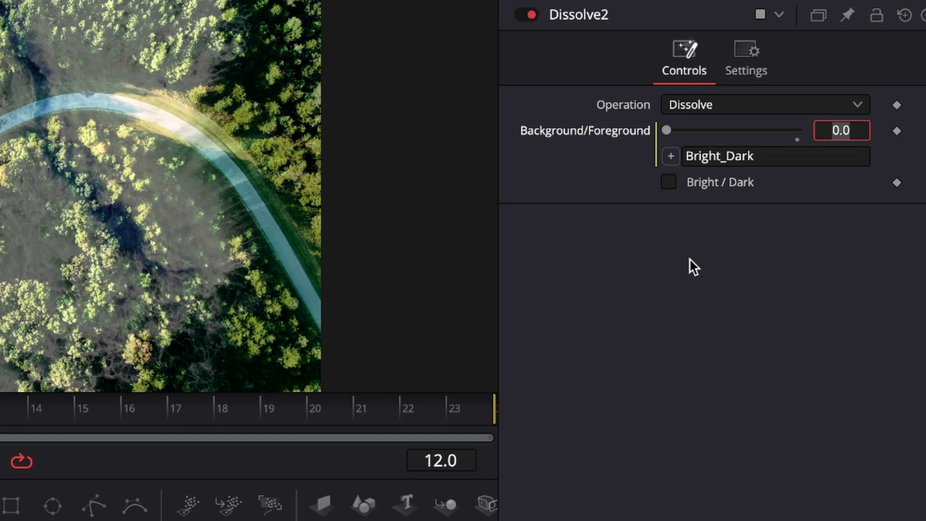
click(671, 186)
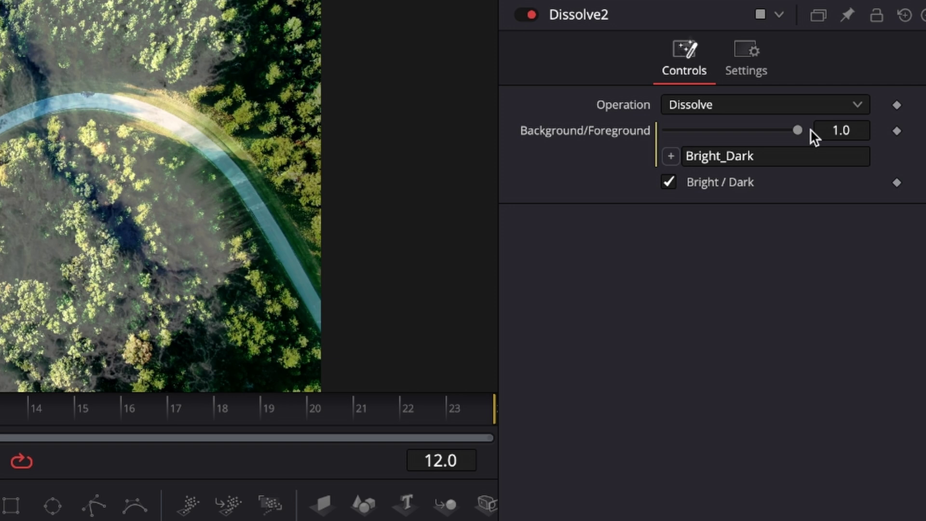
click(671, 183)
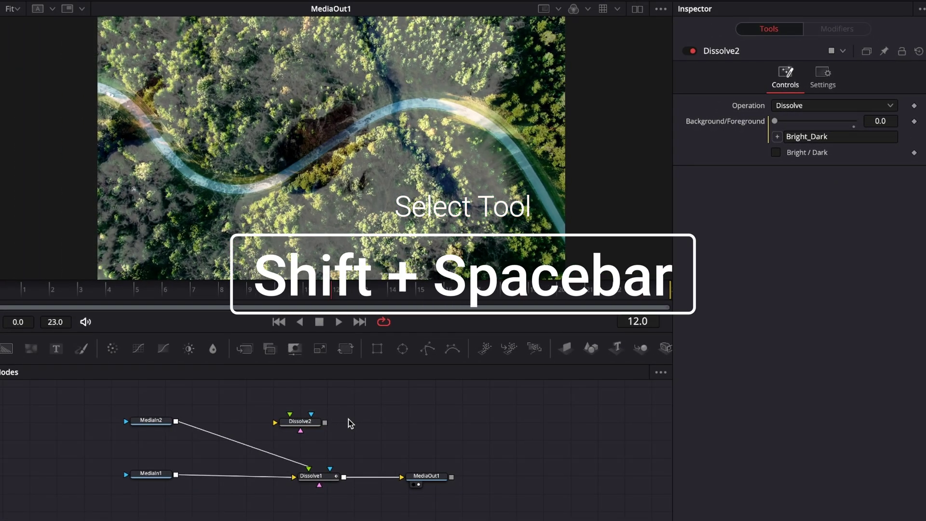
Step: Add a Bitmap node fed by Dissolve2 and set its Channel to Luminance
key(shift+space)
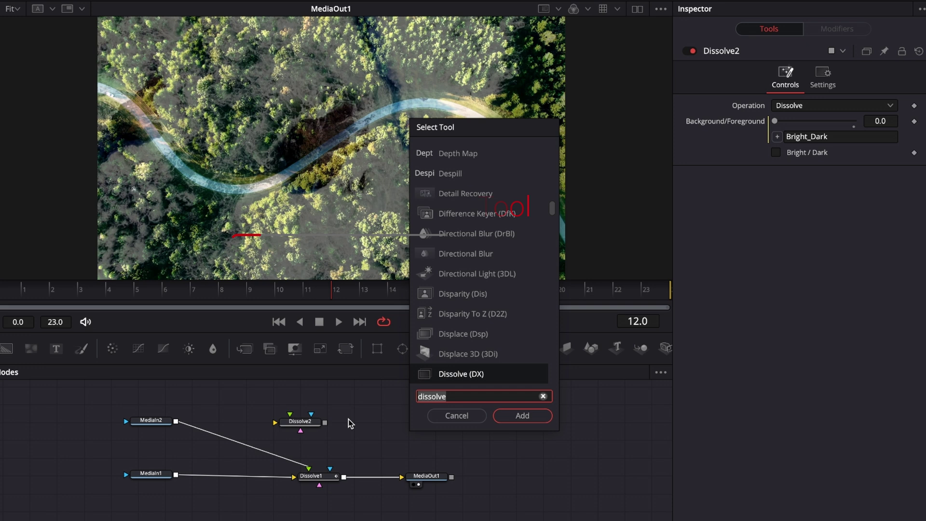
text(bitmap)
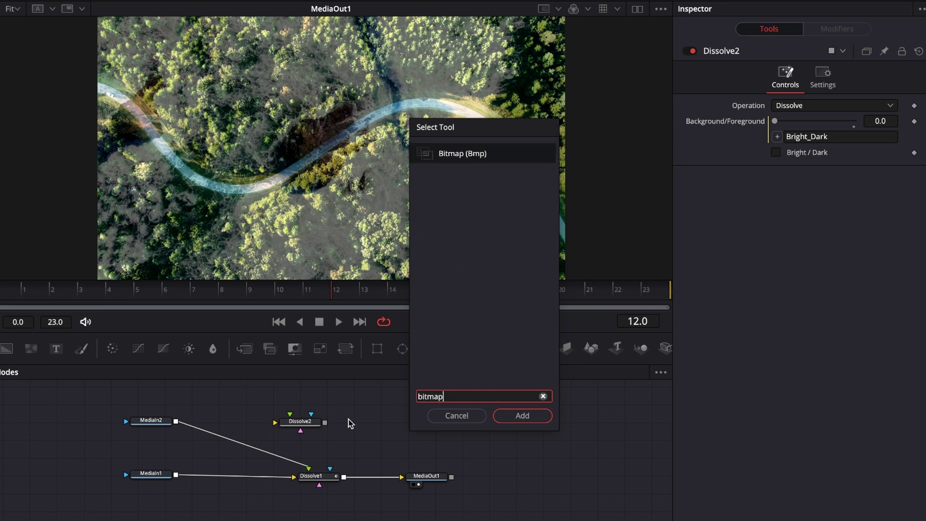
click(534, 415)
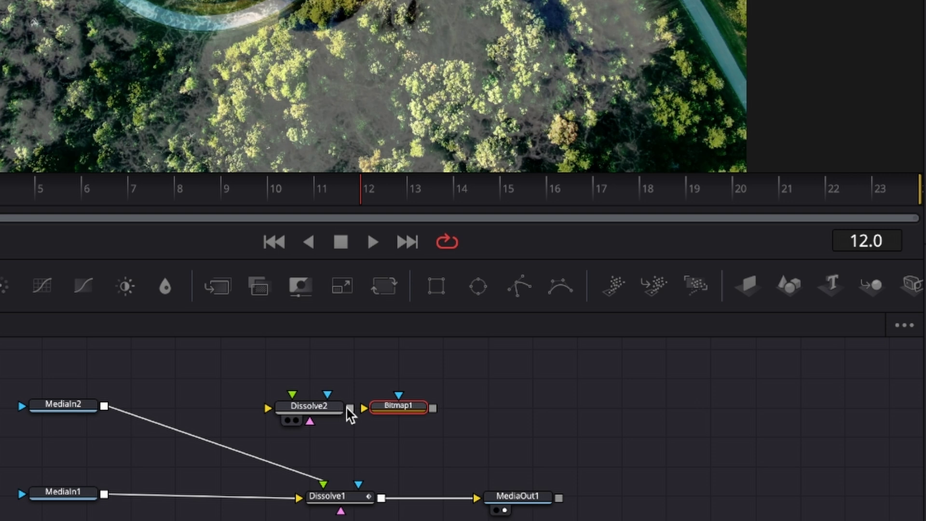
drag(347, 407, 365, 408)
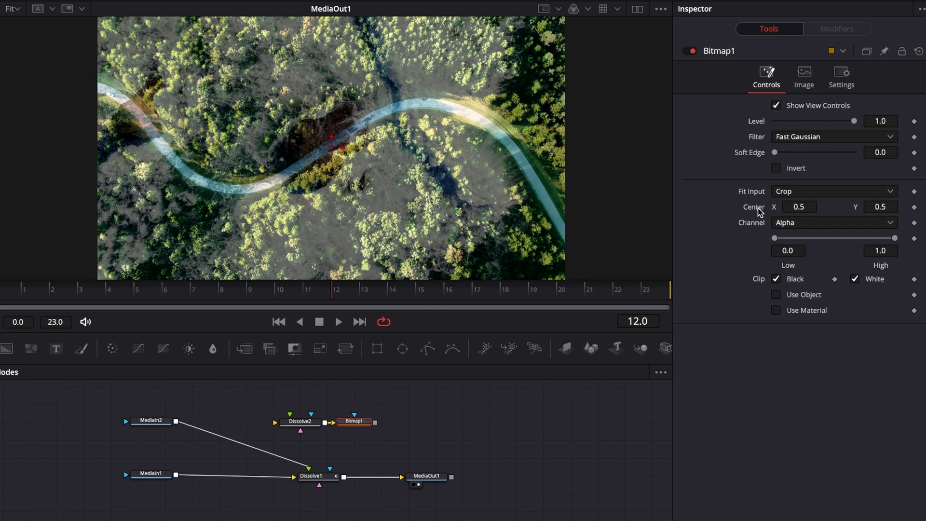
click(777, 224)
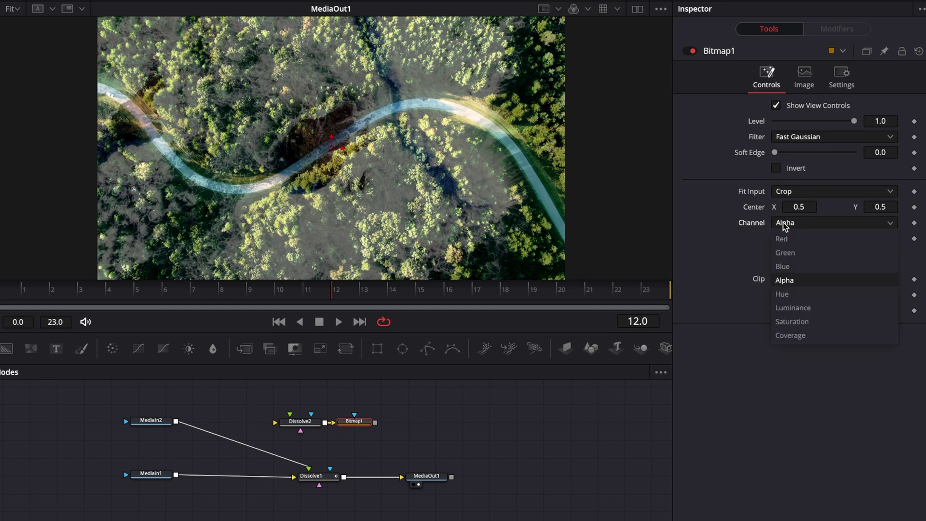
click(793, 308)
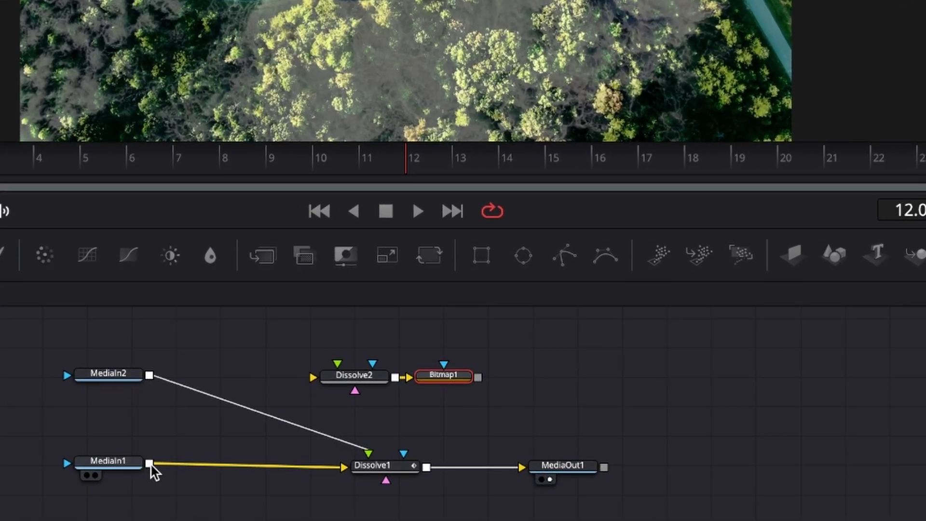
Step: Wire MediaIn1 into Dissolve2's background and MediaIn2 into its foreground, then select Dissolve1
drag(150, 464, 312, 377)
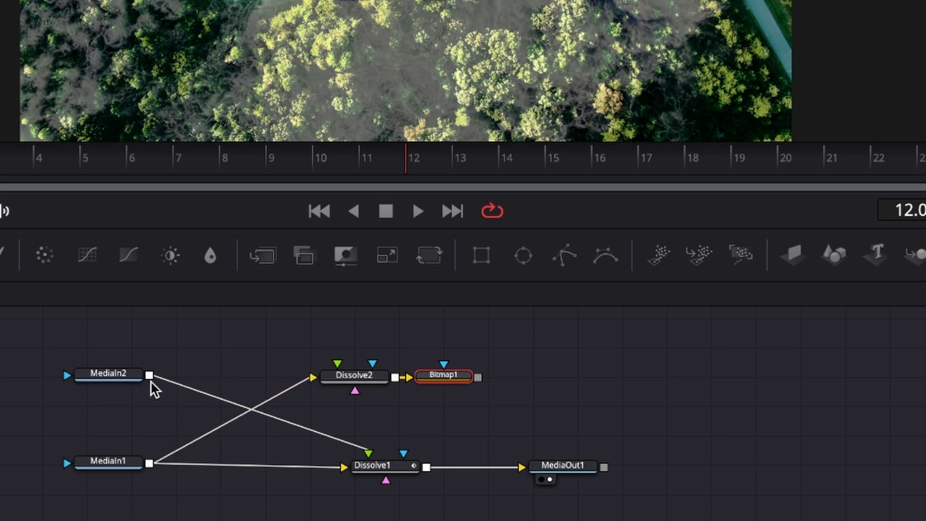
drag(148, 374, 336, 437)
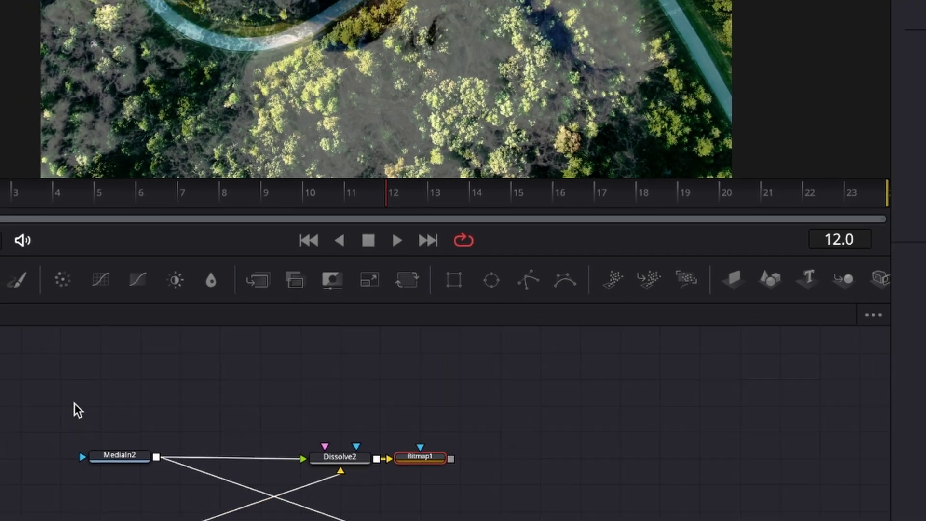
drag(78, 410, 264, 520)
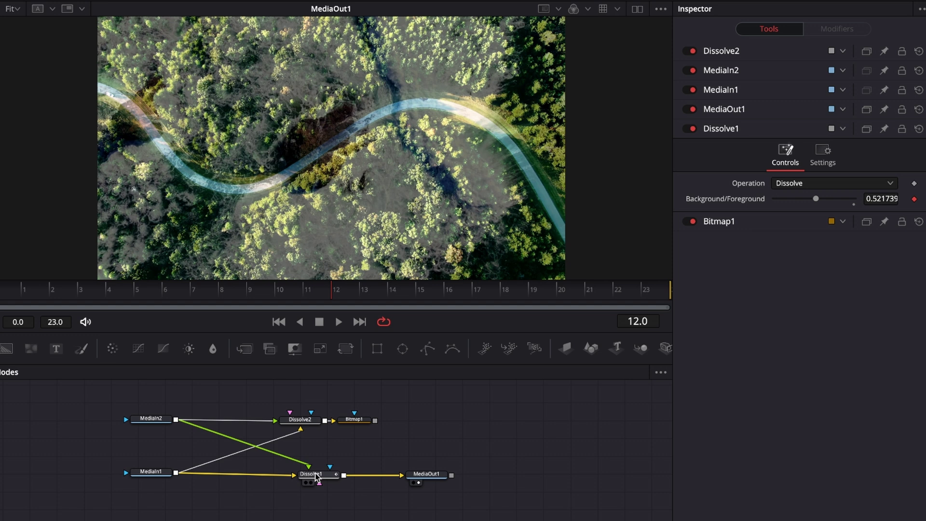
drag(323, 478, 304, 478)
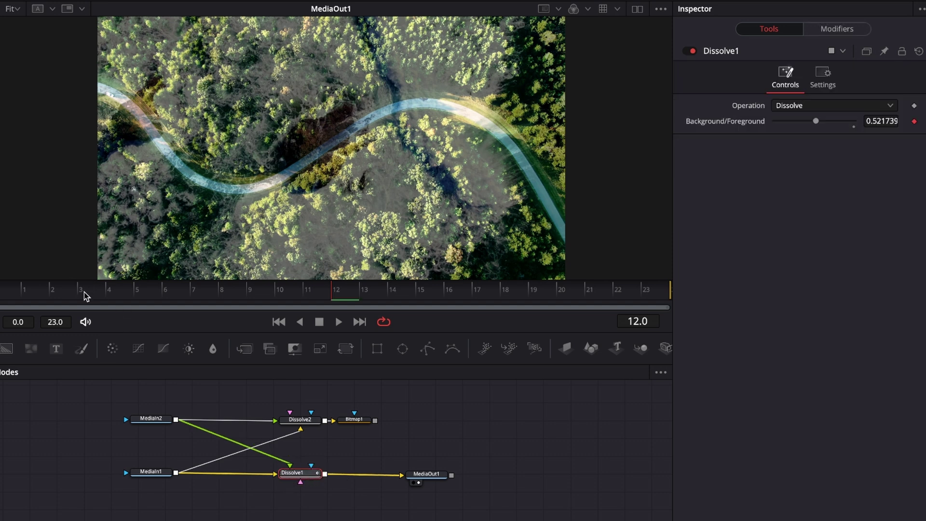
Step: Preview the transition, switch Dissolve1's Operation to Gradient Wipe, and select Bitmap1
drag(85, 289, 44, 295)
key(space)
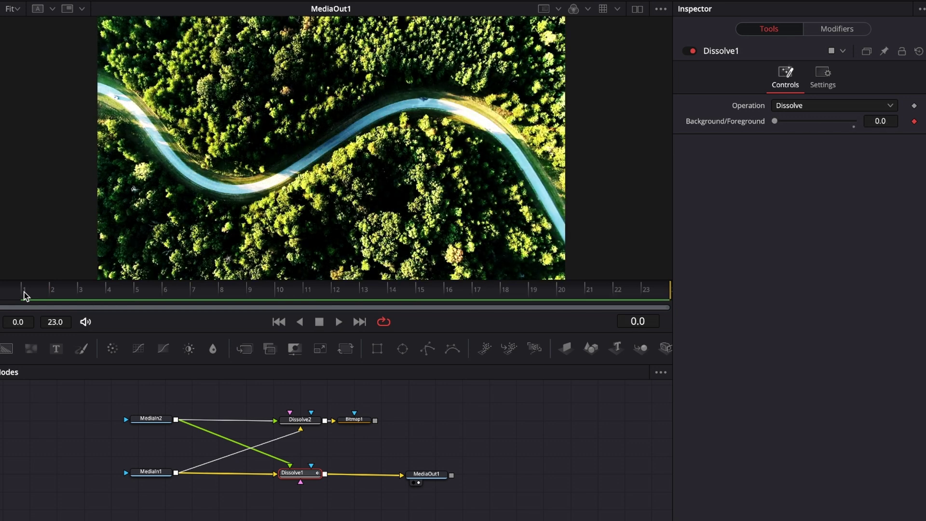
mouse_move(319, 473)
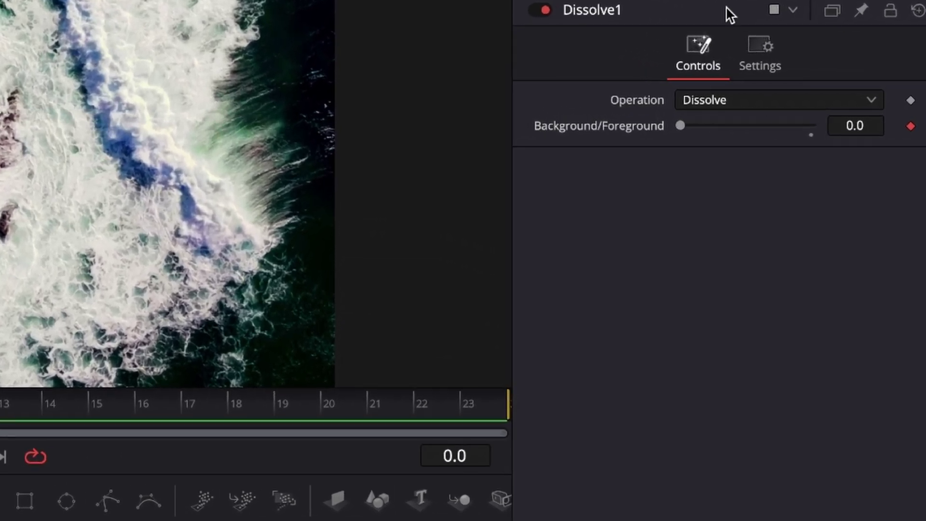
click(714, 100)
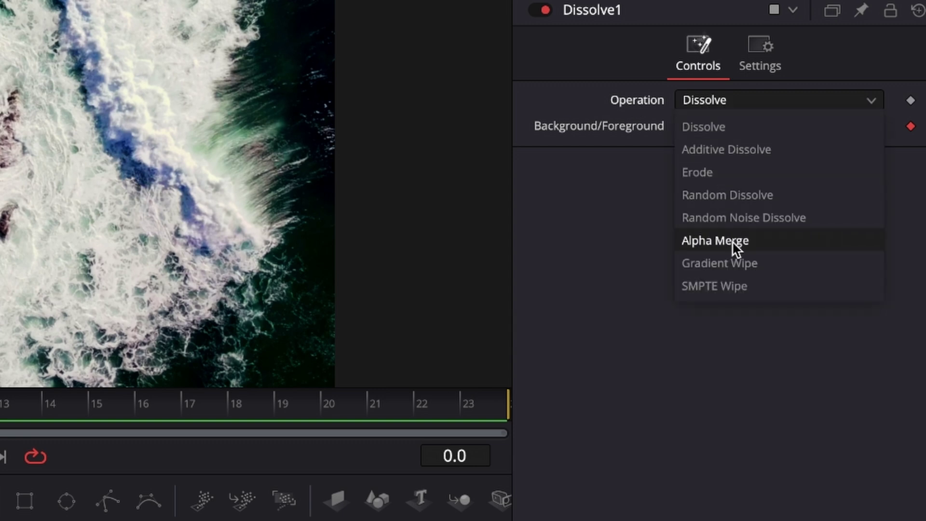
click(720, 262)
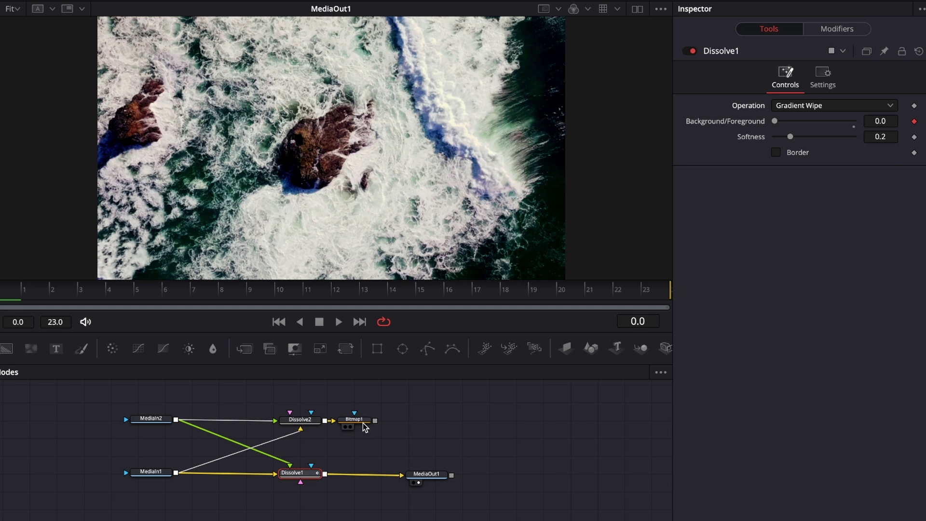
drag(357, 406, 377, 423)
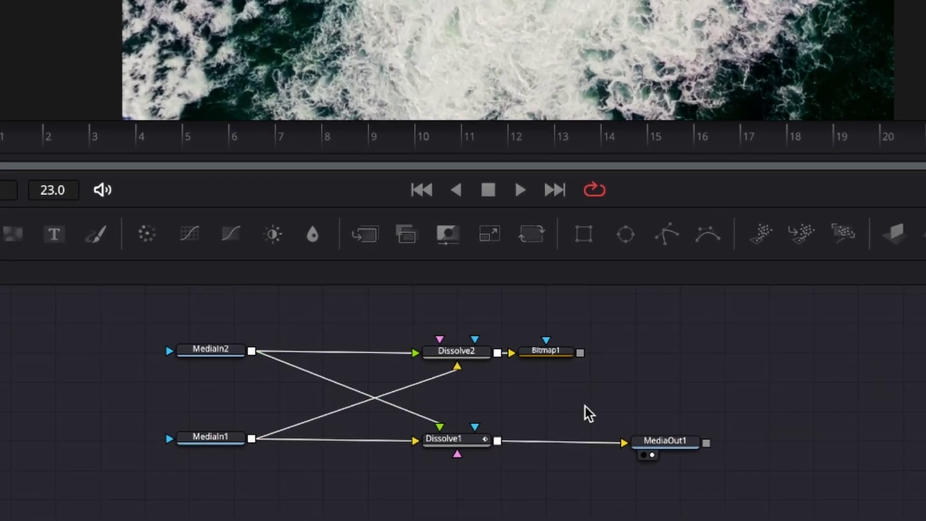
Step: Connect Bitmap1's output to Dissolve1's gradient input and play from frame 0 to preview the wipe
mouse_move(574, 353)
drag(581, 355, 456, 454)
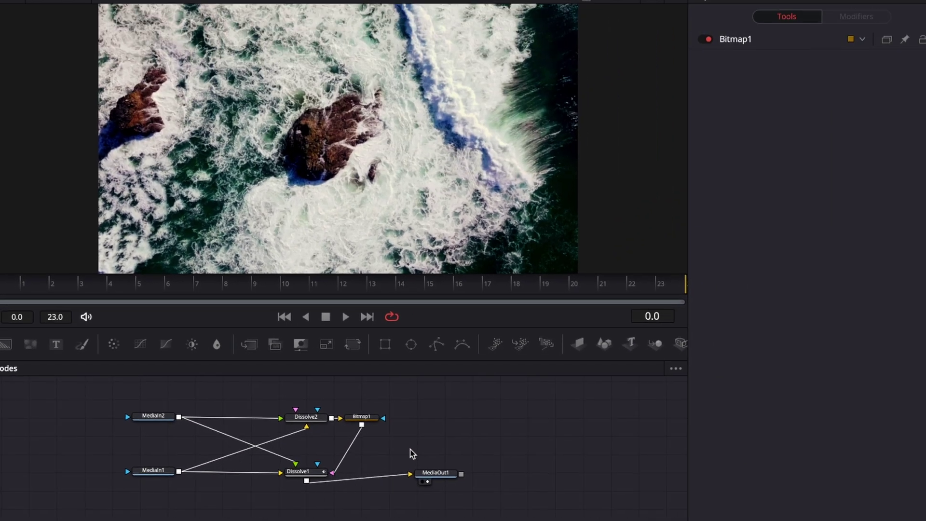
drag(122, 283, 16, 286)
key(space)
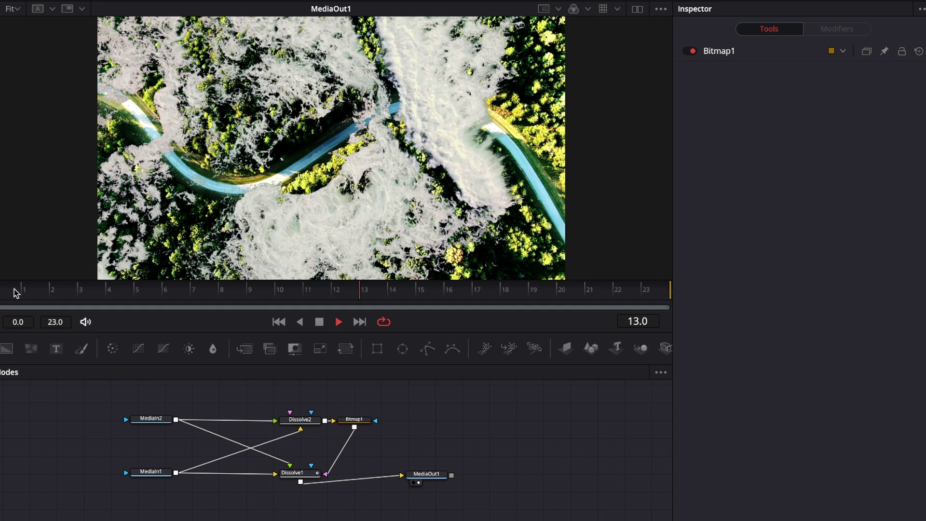
click(146, 296)
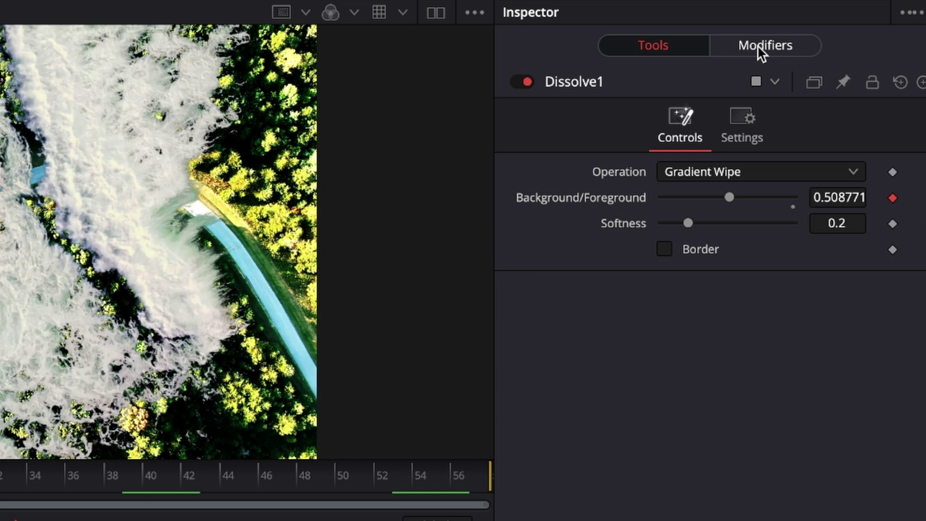
Step: In Dissolve1's modifier settings, set the animation curve to Easing after briefly previewing Custom
click(758, 45)
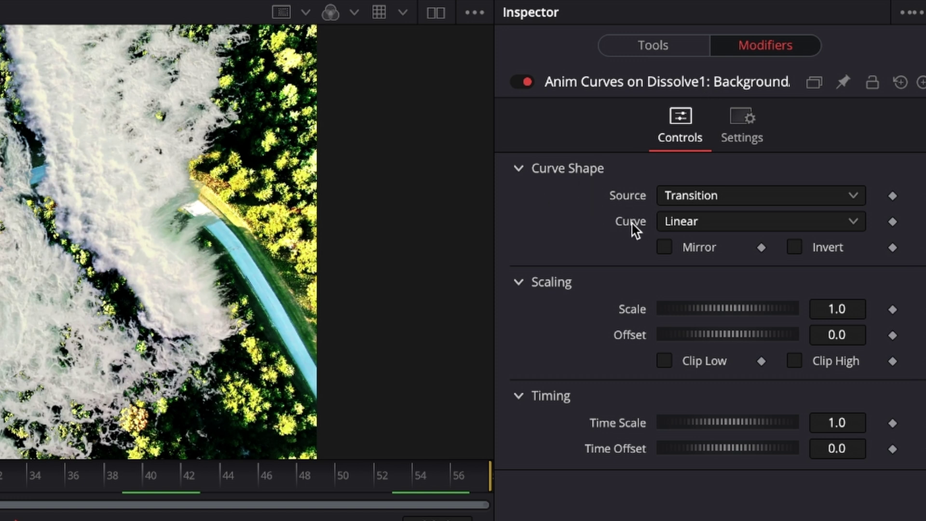
click(688, 229)
click(670, 271)
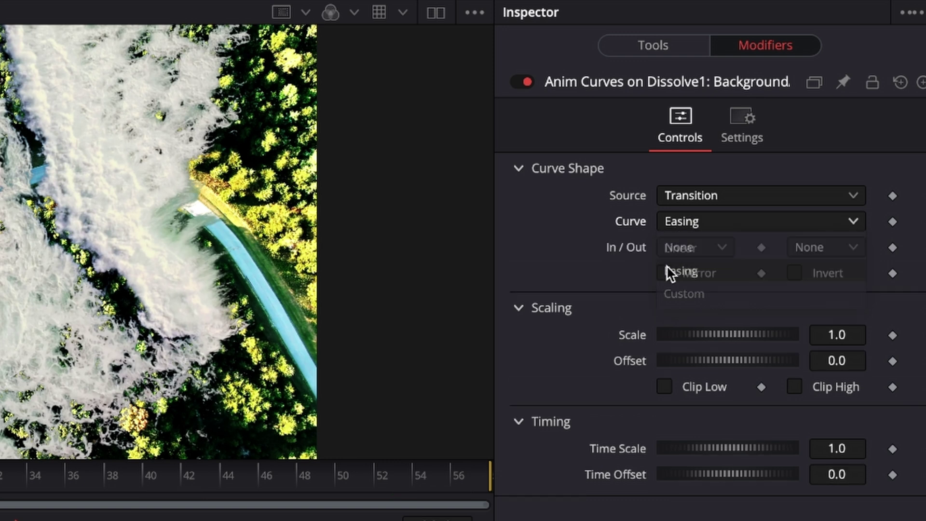
click(697, 220)
click(695, 292)
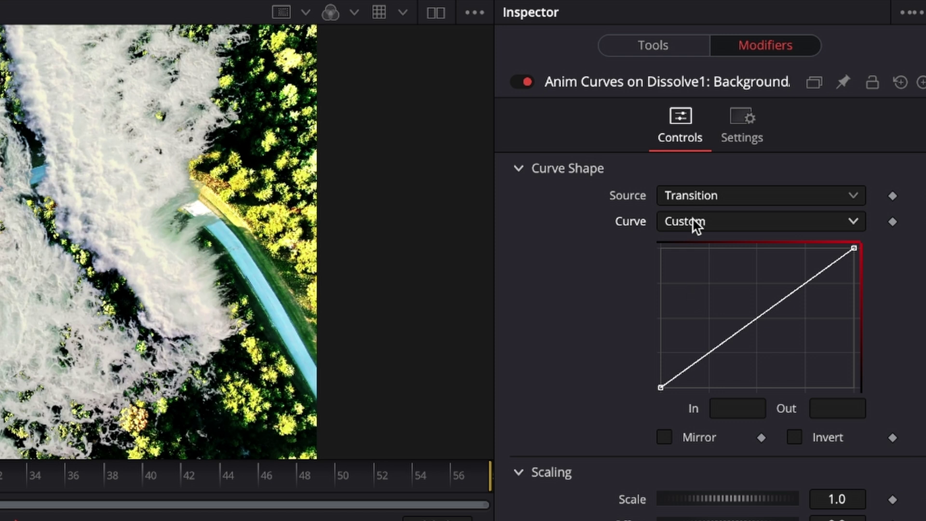
click(692, 217)
click(690, 270)
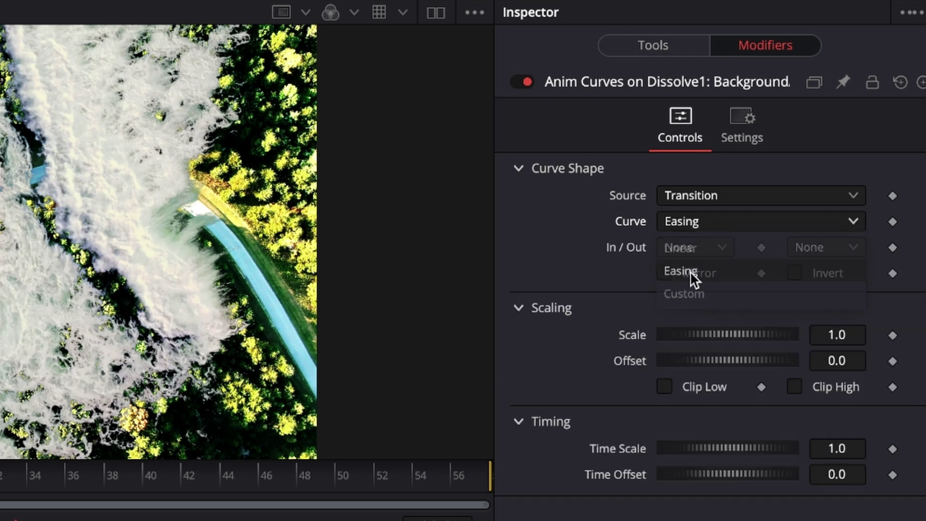
Step: Set both the ease-in and ease-out types to Expo
click(717, 247)
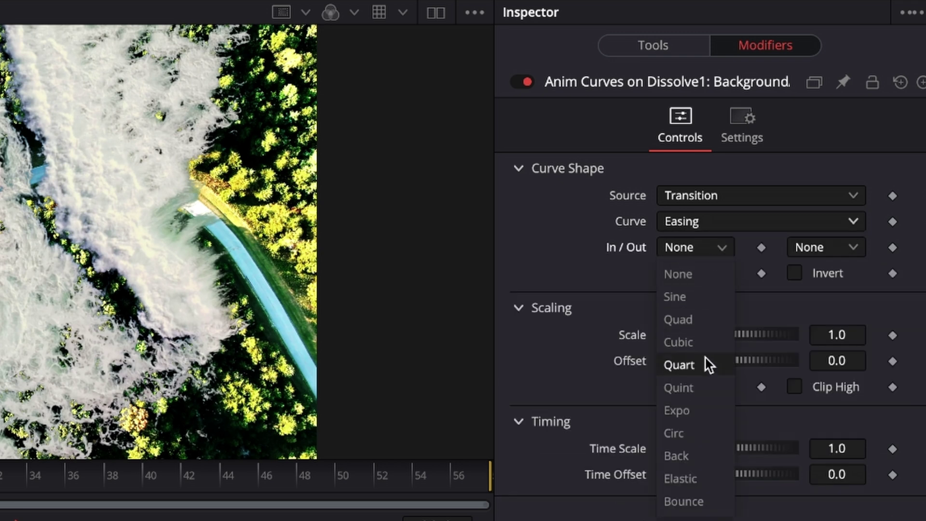
click(690, 412)
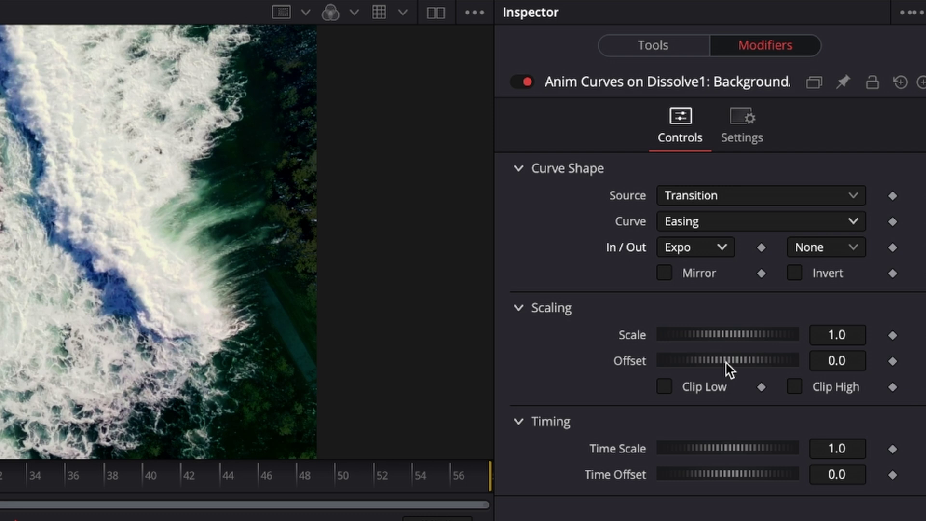
click(837, 250)
click(821, 411)
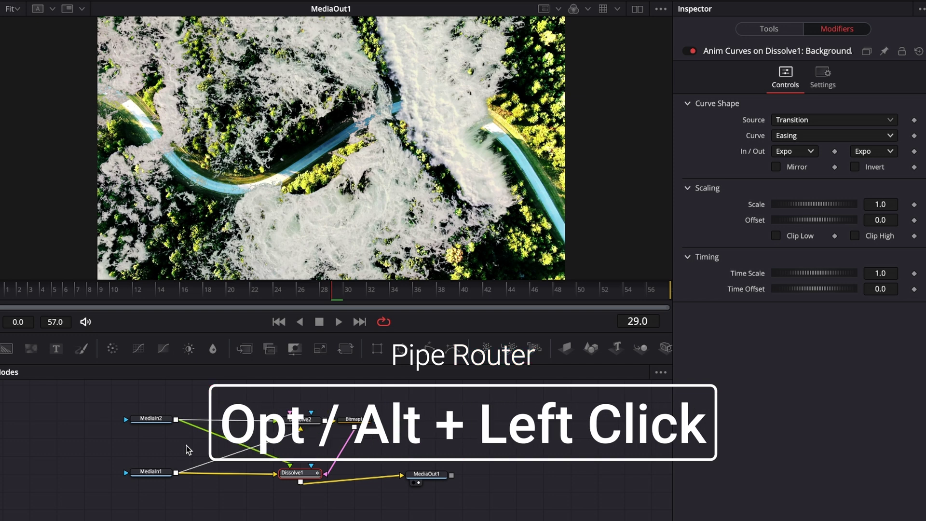
Step: Add PipeRouter1 and PipeRouter2 on the MediaIn1 and MediaIn2 output pipes, shifted right and level
alt+click(187, 472)
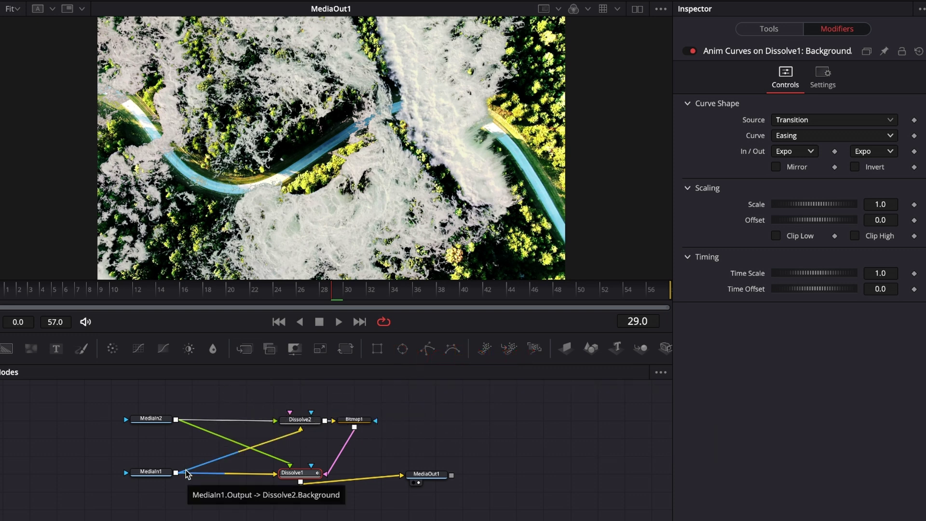
alt+click(186, 472)
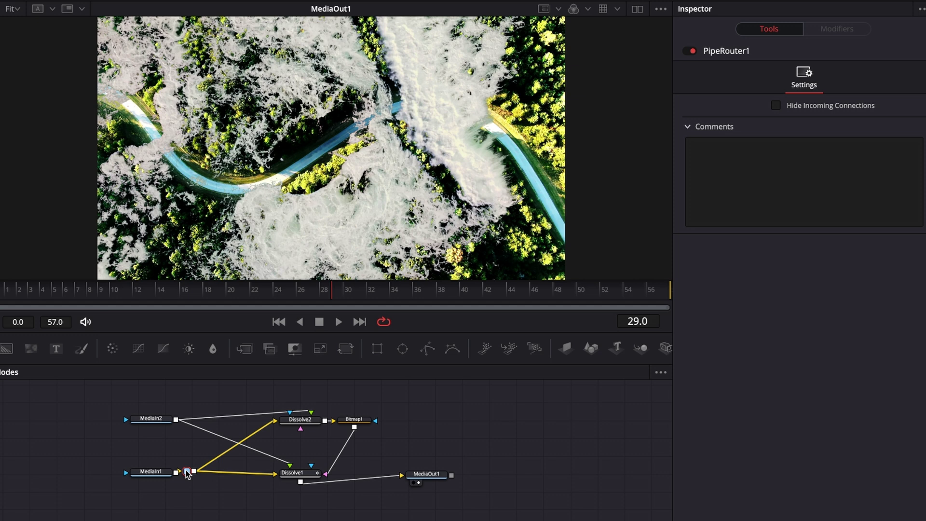
drag(187, 472, 219, 474)
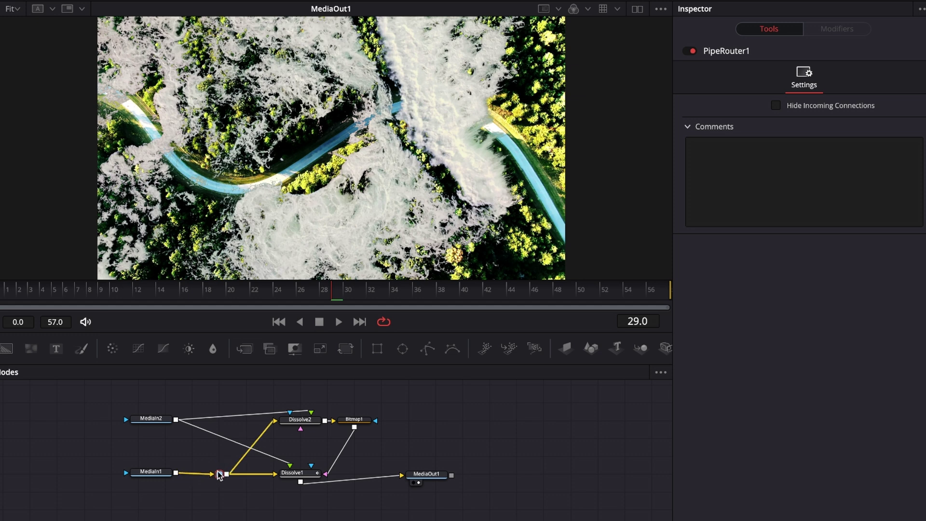
alt+click(189, 422)
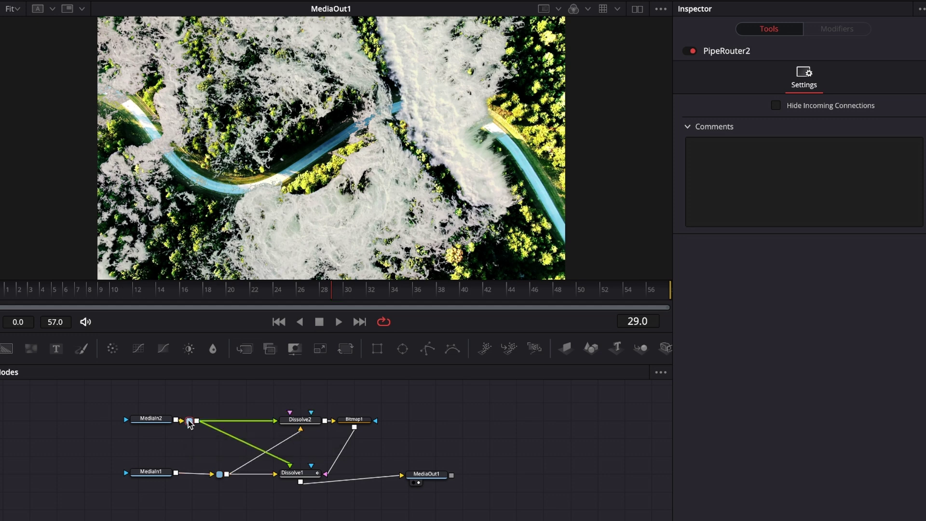
drag(190, 420, 210, 421)
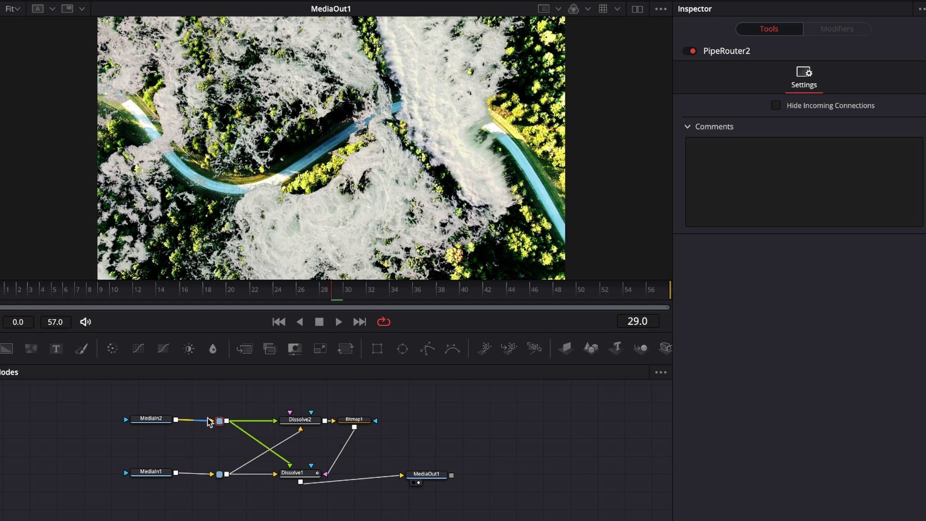
click(231, 408)
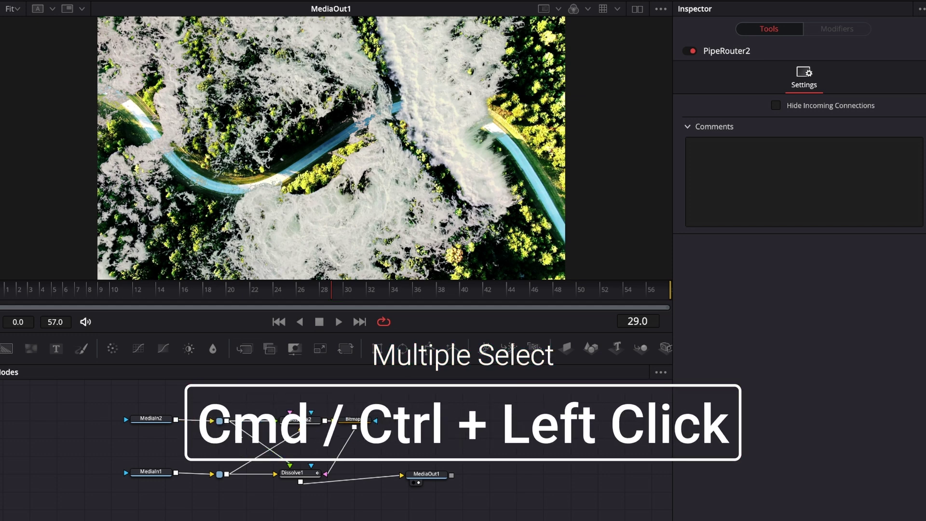
Step: Add the lower pipe router, Dissolve1, Dissolve2 and Bitmap1 to the node selection
ctrl+click(220, 474)
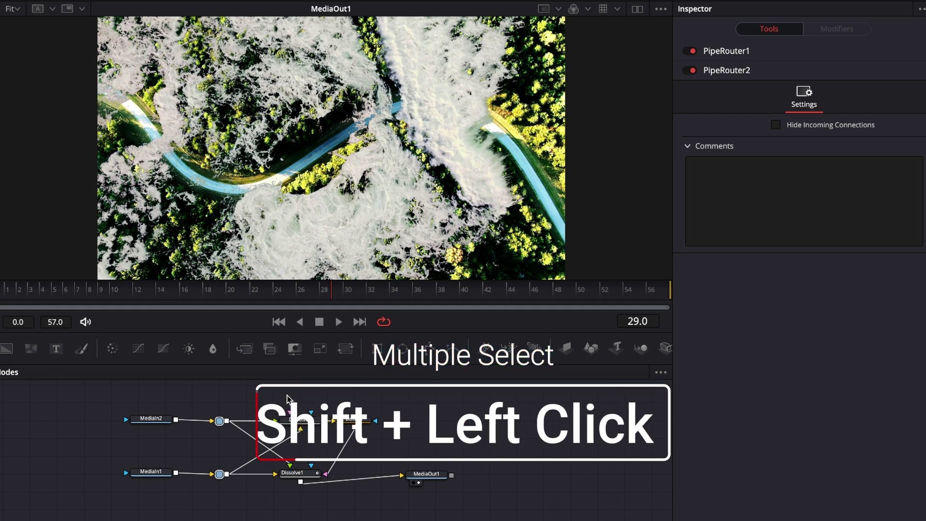
drag(287, 395, 359, 488)
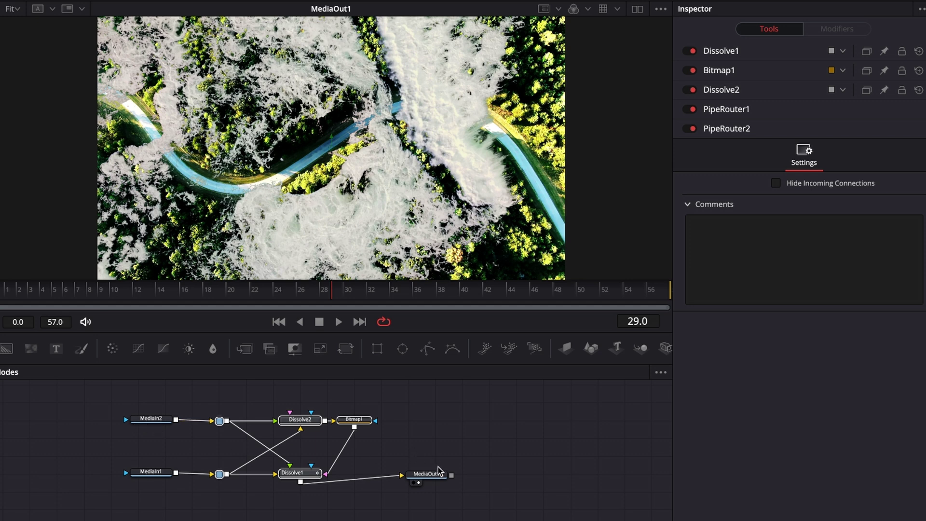
Step: Create a macro from the selected nodes and name it LumaFade1
right_click(305, 475)
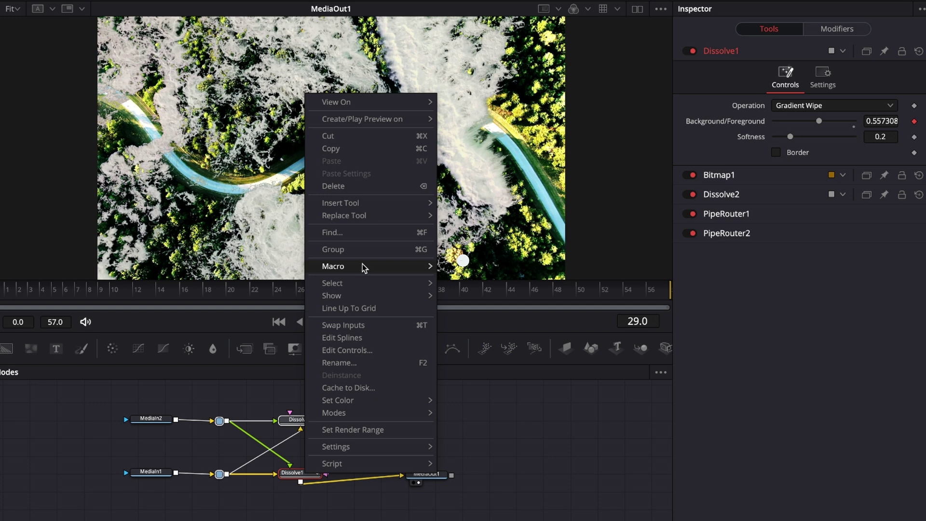
mouse_move(361, 266)
click(462, 266)
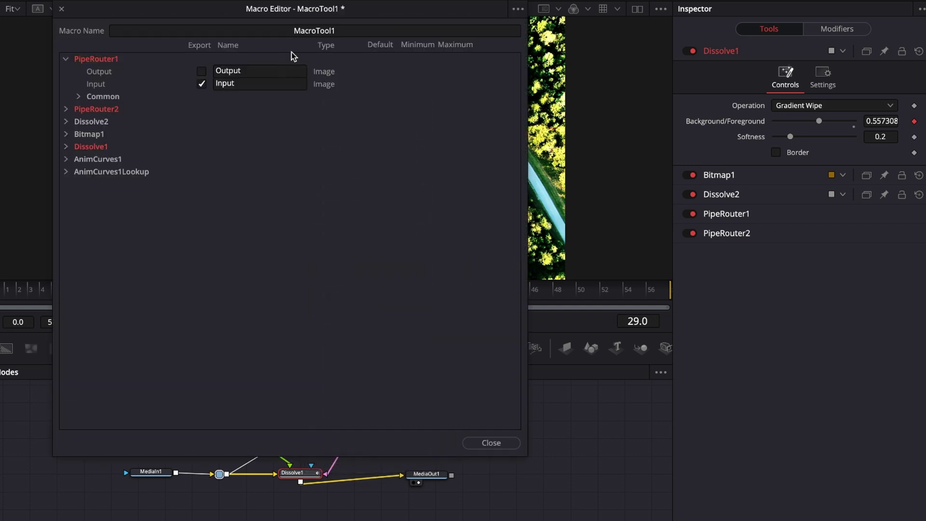
double_click(268, 31)
text(LumaFade1)
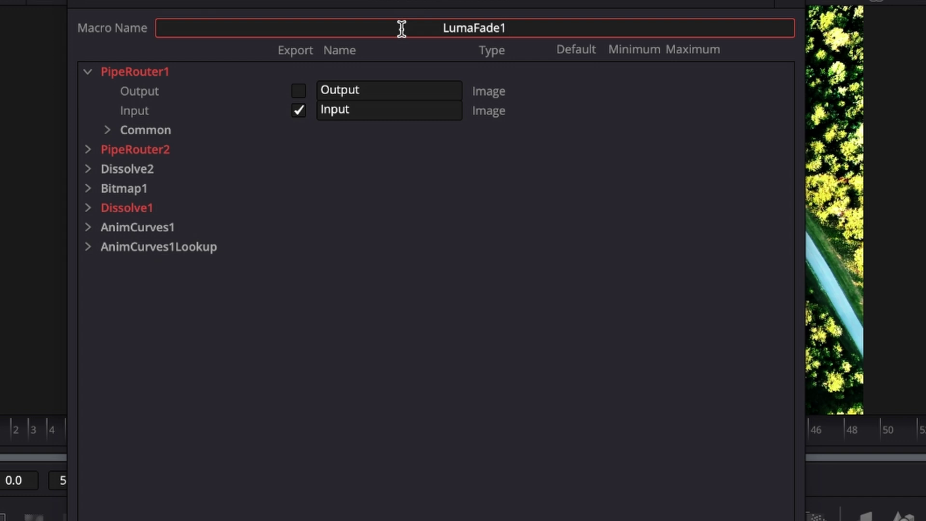
Step: Export Dissolve2's Bright / Dark, AnimCurves1's Source control and the AnimCurves1 Lookup Value
click(134, 77)
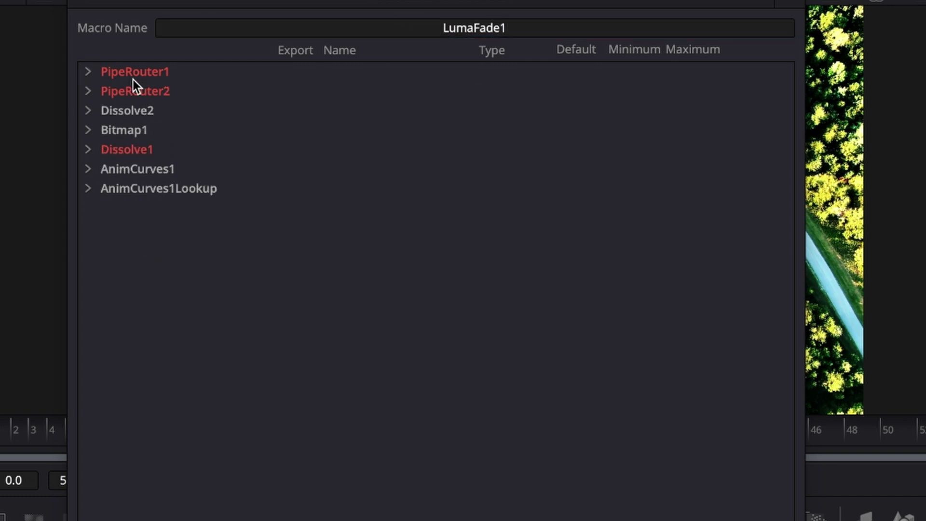
click(88, 111)
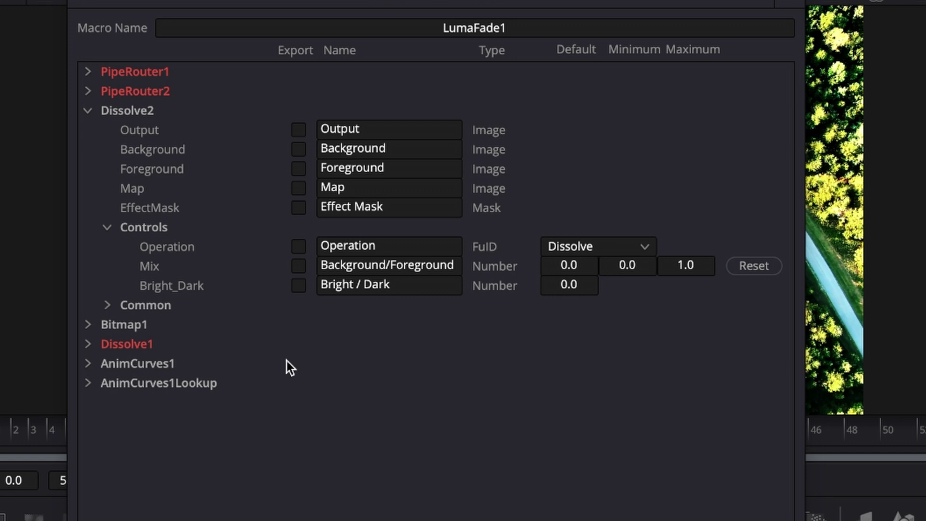
click(298, 286)
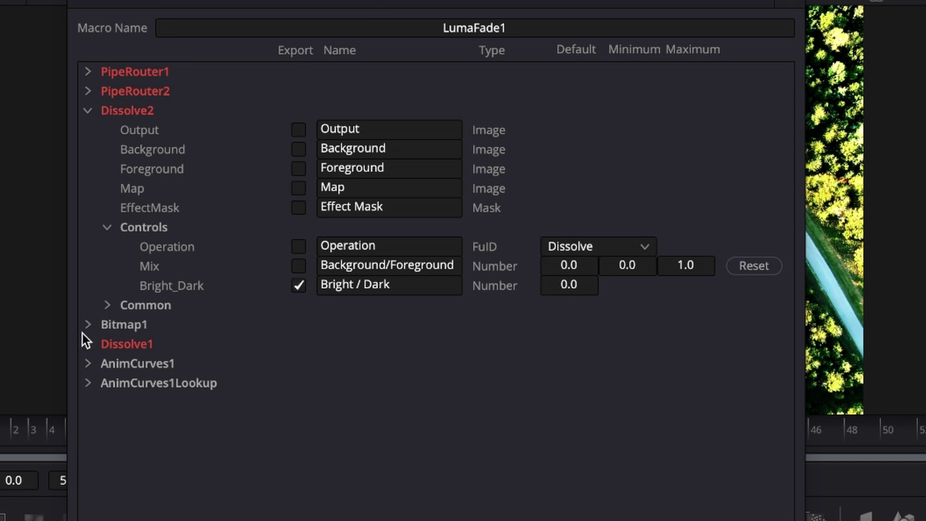
click(88, 364)
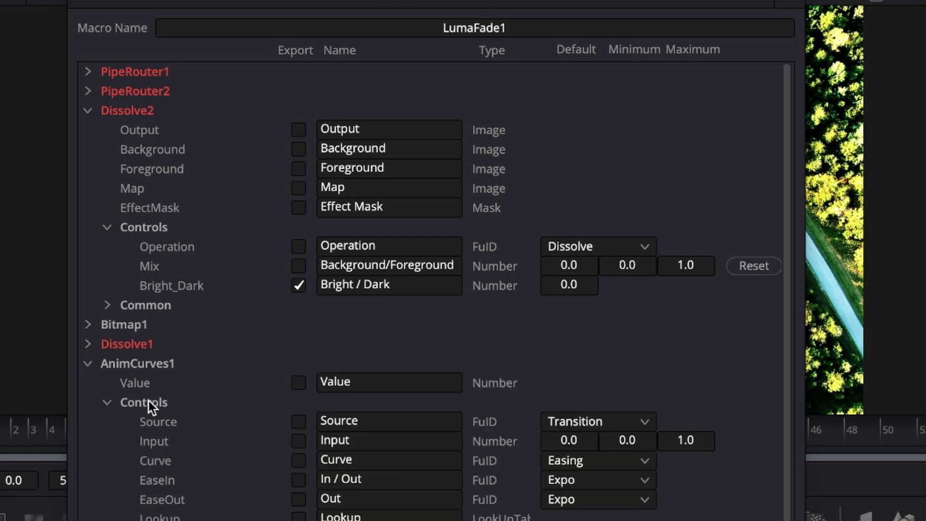
scroll(148, 403, down, 2)
click(298, 343)
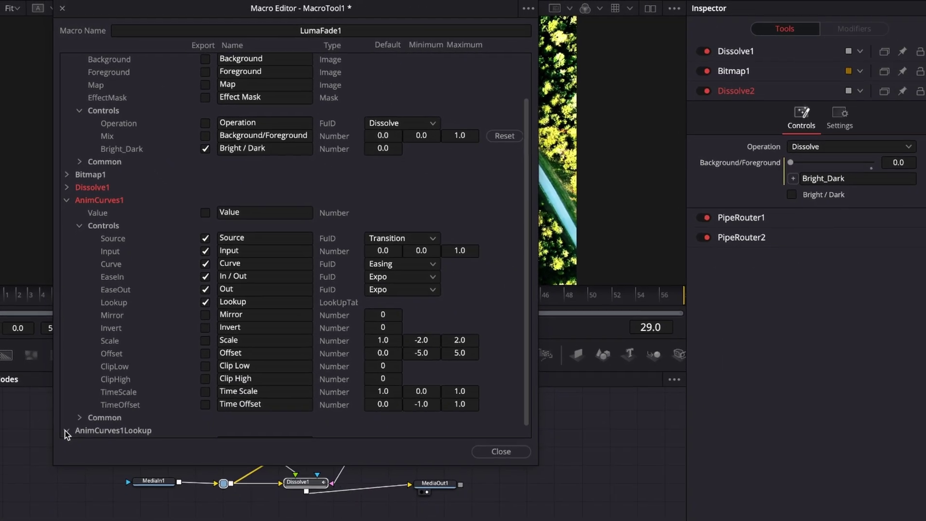
scroll(87, 520, down, 1)
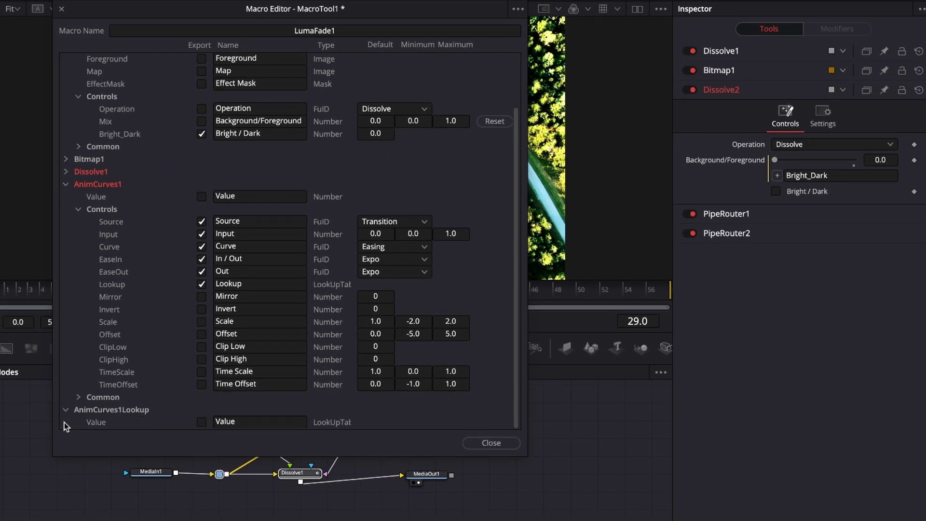
click(201, 421)
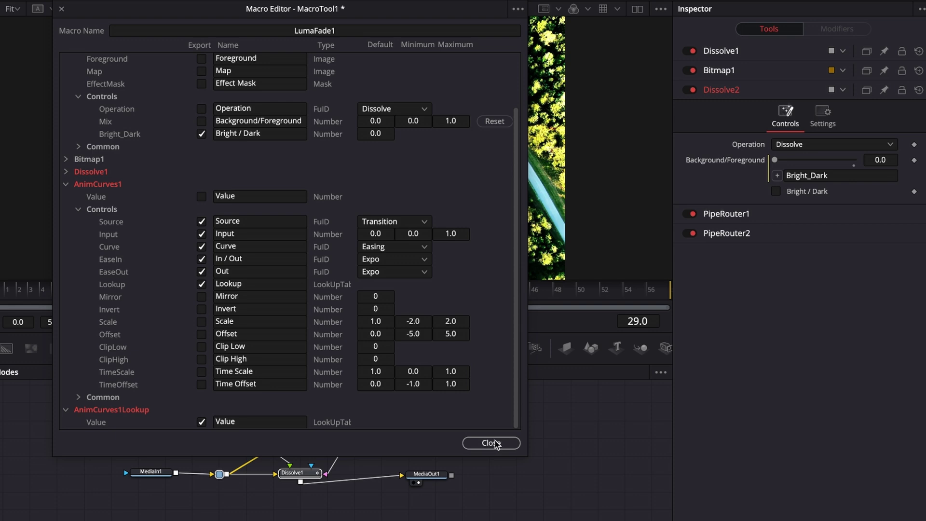
Step: Close the macro editor, confirm saving changes, and save LumaFade1 to the Desktop
click(495, 444)
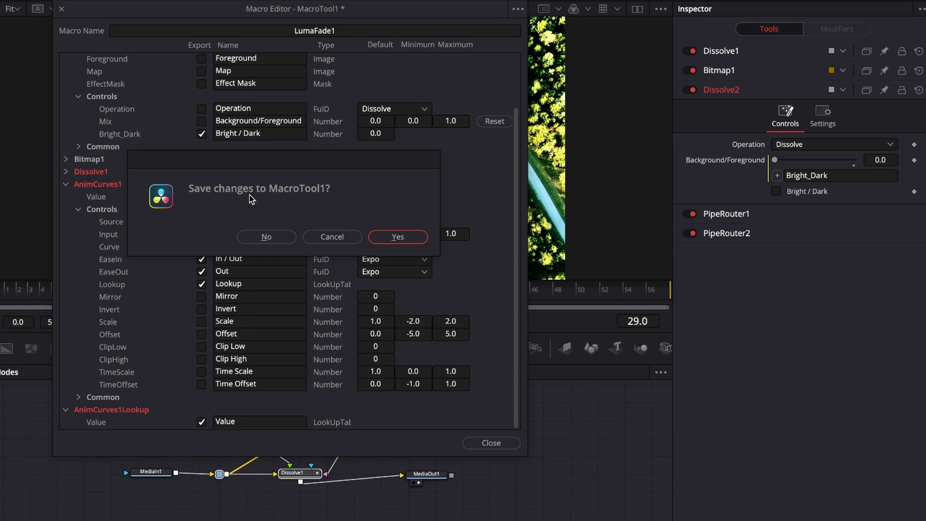
click(402, 235)
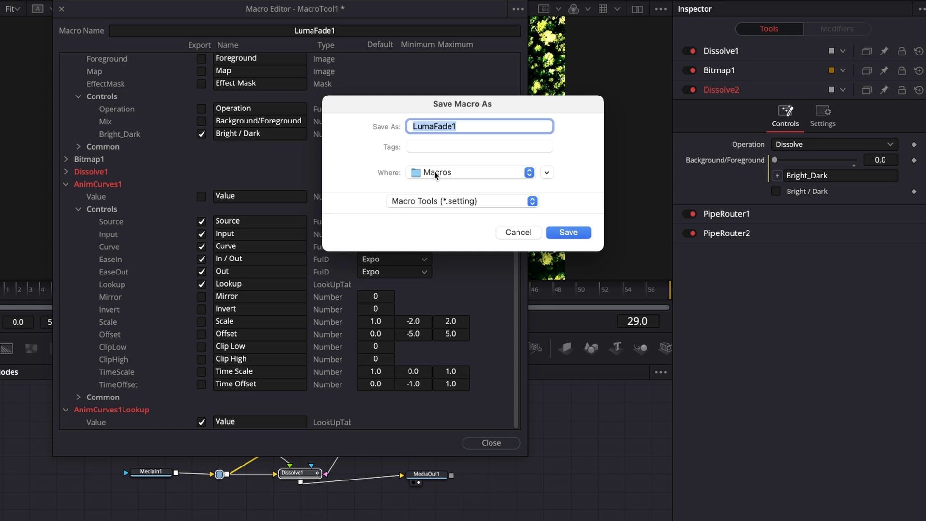
click(435, 175)
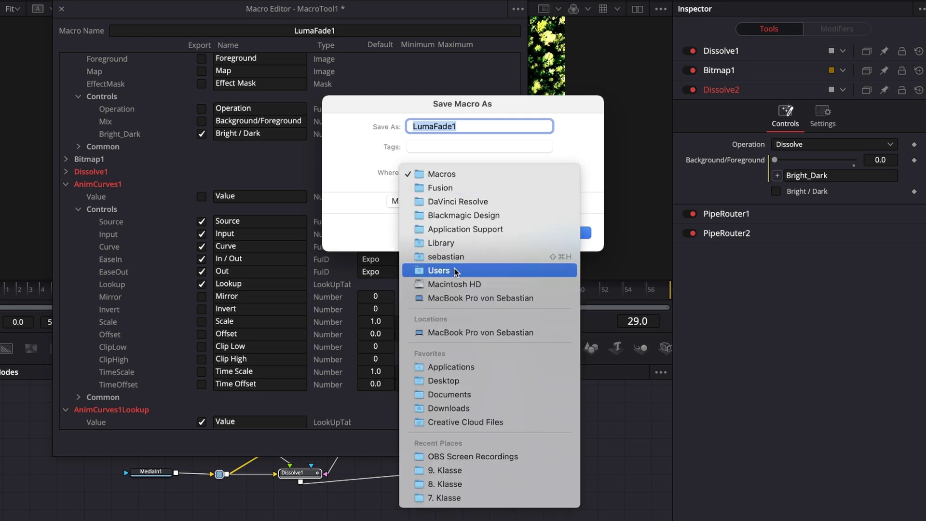
click(444, 380)
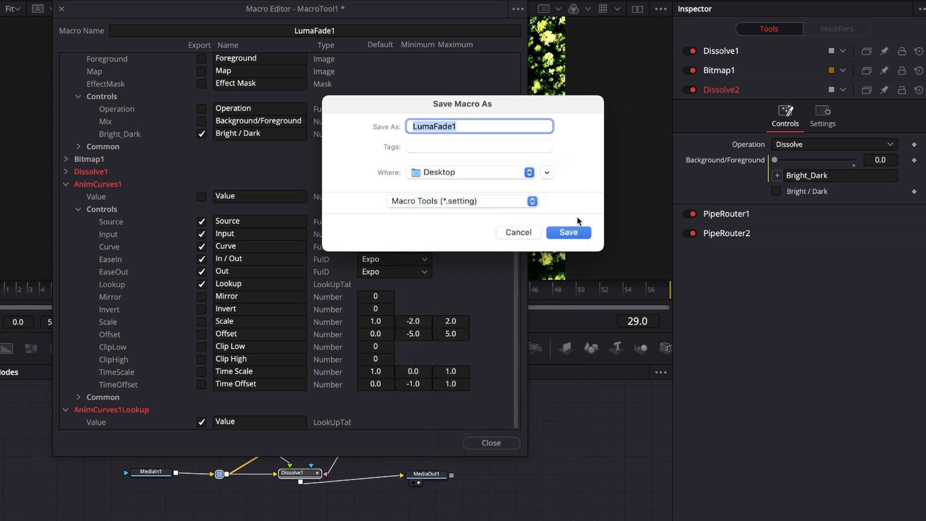
click(569, 232)
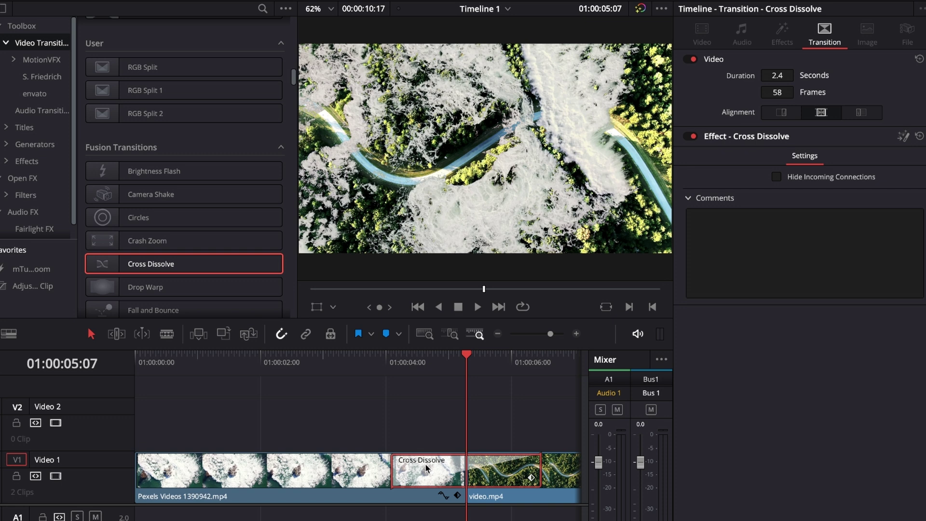
Step: Delete the Cross Dissolve between the two clips on Video 1
key(Delete)
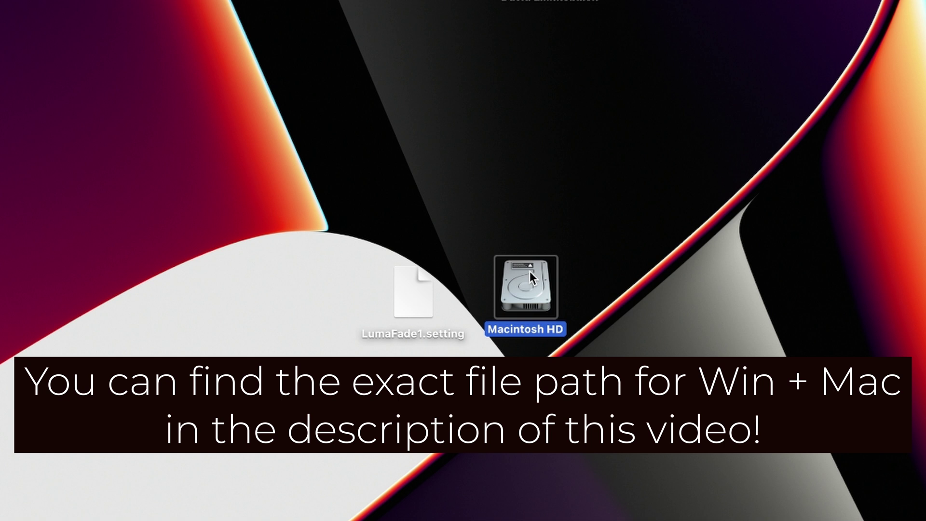
Step: Navigate to Library/Application Support/Blackmagic Design/DaVinci Resolve/Fusion/Templates/Edit/Transitions on the main drive
double_click(530, 282)
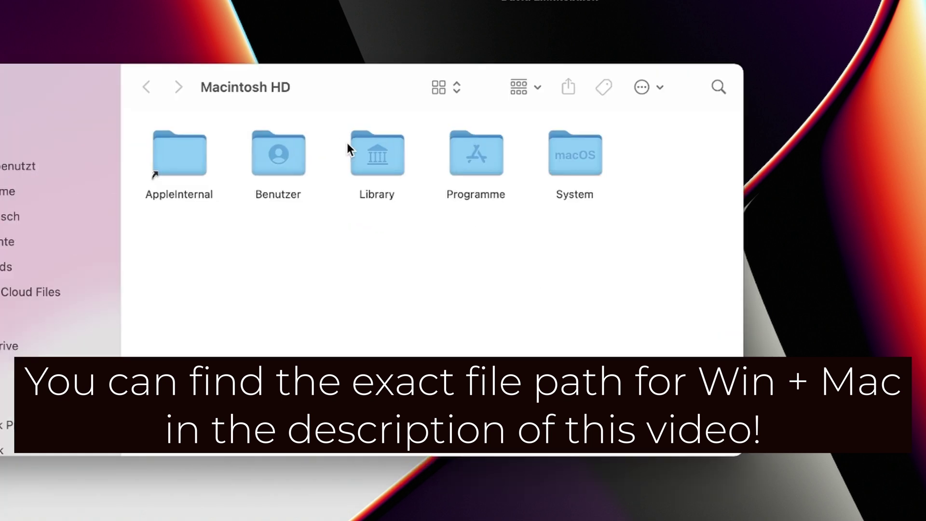
double_click(375, 148)
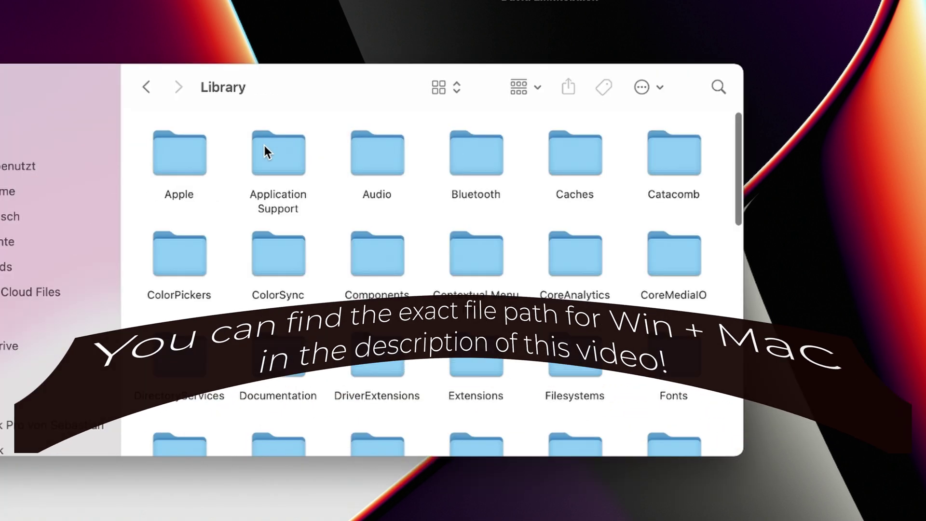
click(264, 146)
double_click(264, 146)
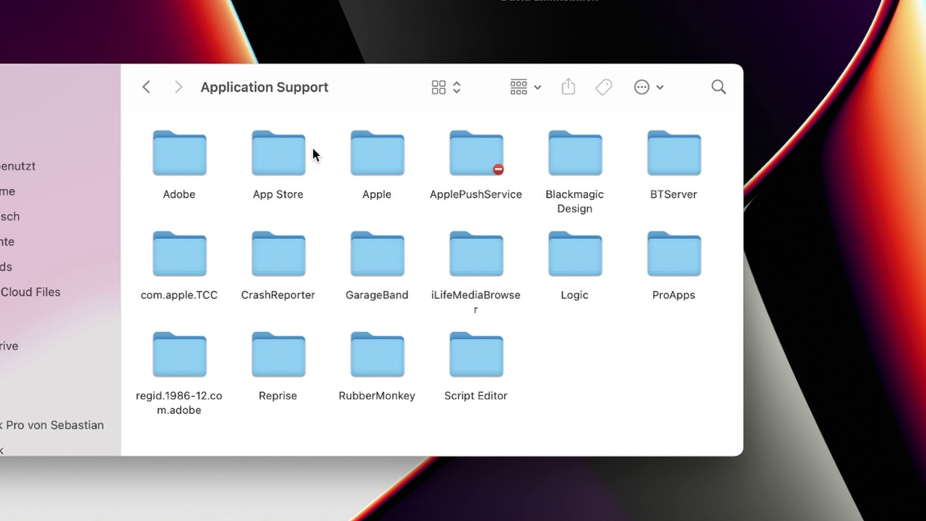
double_click(579, 161)
double_click(264, 155)
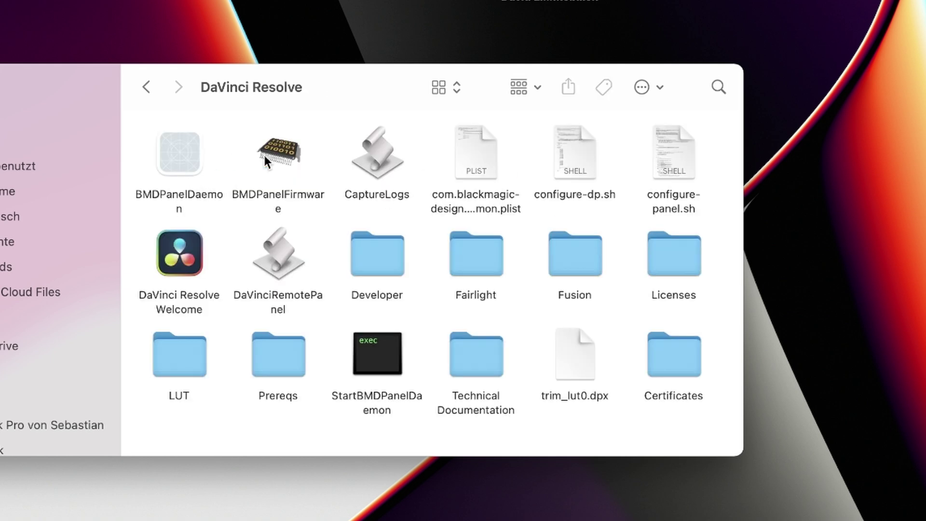
double_click(571, 257)
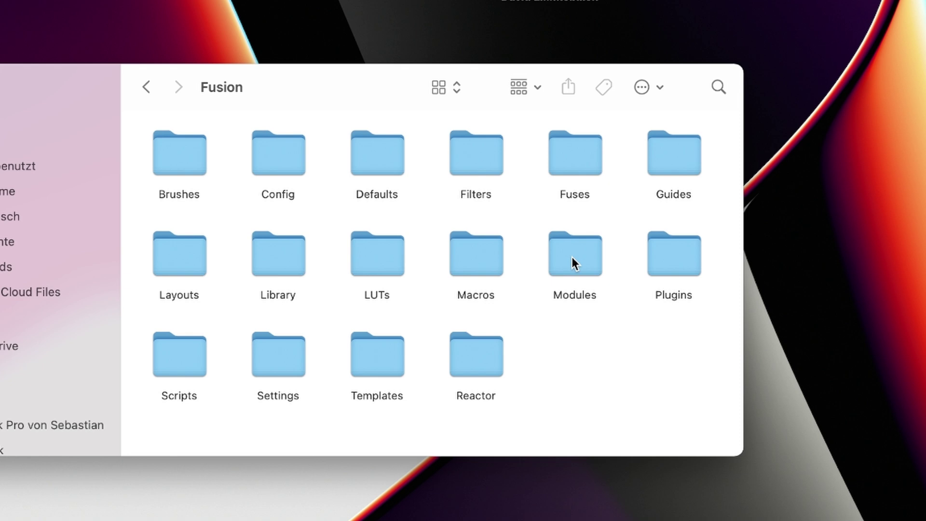
double_click(352, 366)
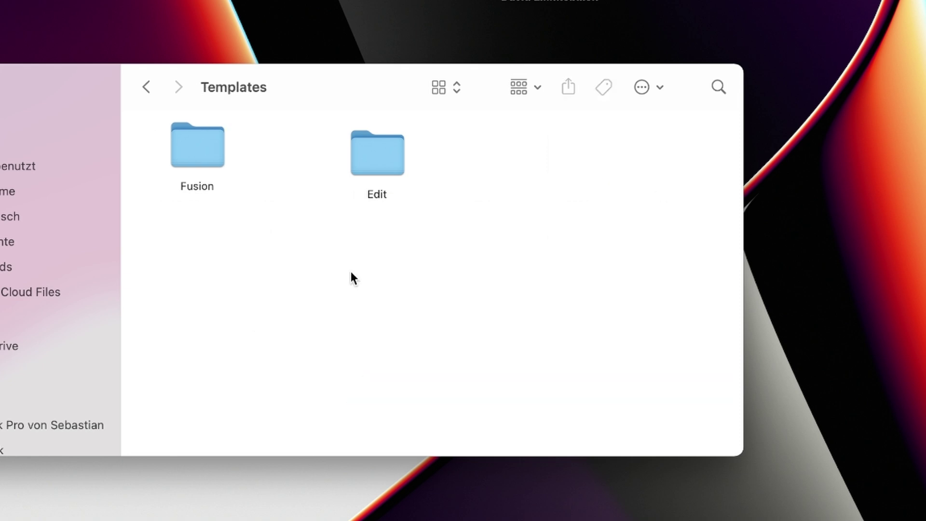
double_click(375, 160)
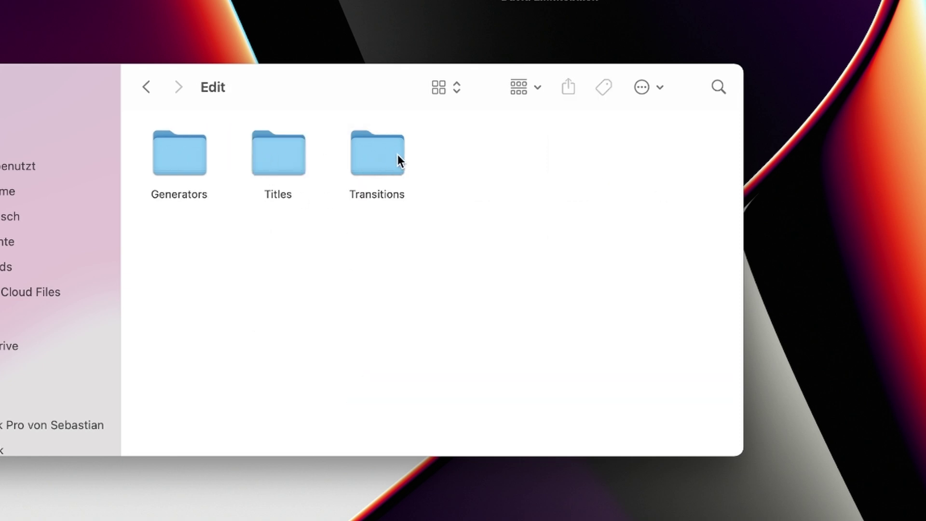
double_click(396, 155)
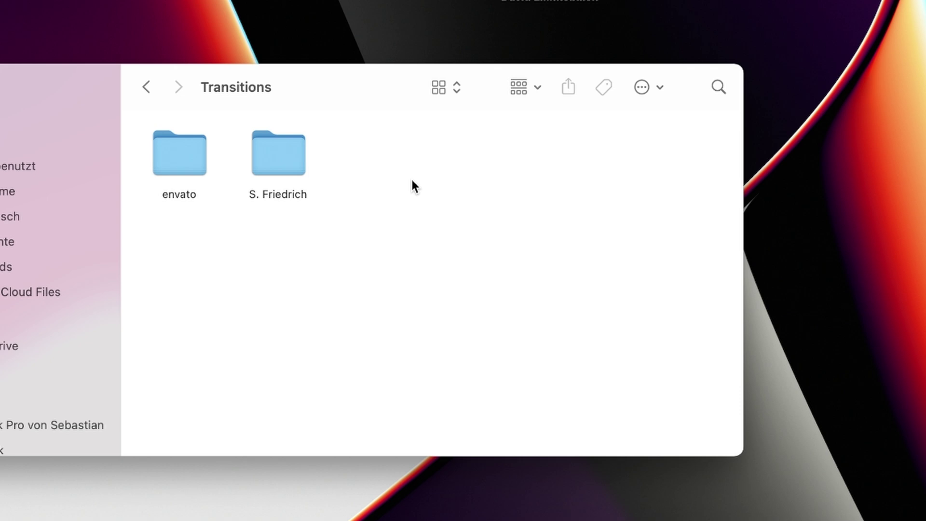
Step: Create a throwaway test folder in Transitions and delete it again
key(super+shift+n)
text(jksdfahafiuh)
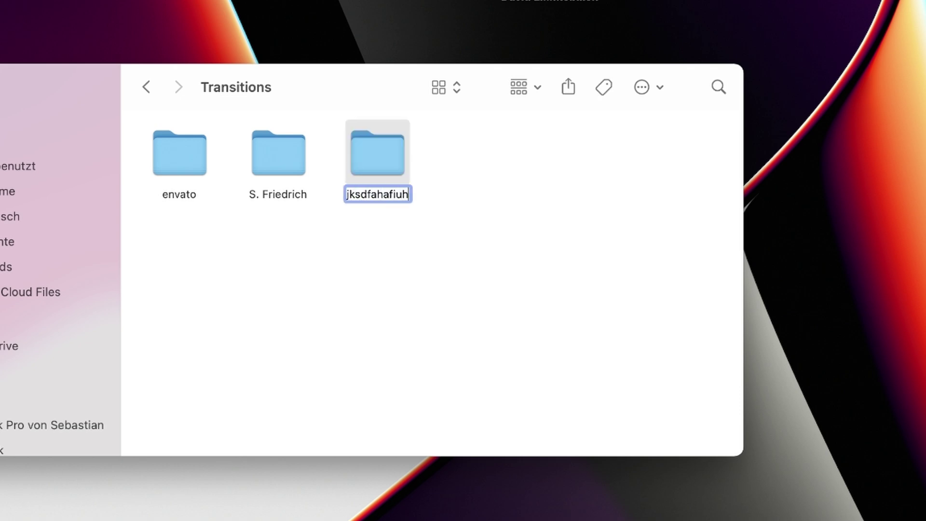
key(Return)
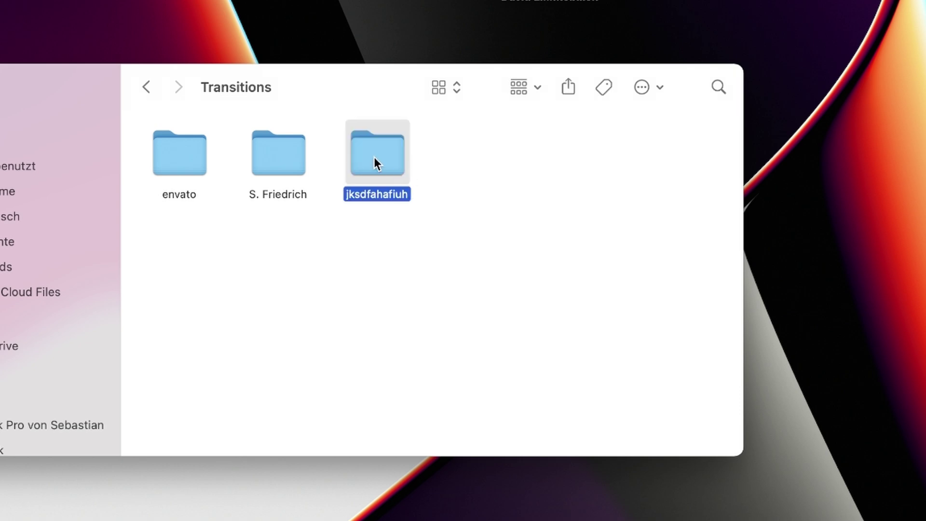
key(super+BackSpace)
Step: Open the personal transitions folder, shrink the Finder window to show the desktop, then close it
click(270, 160)
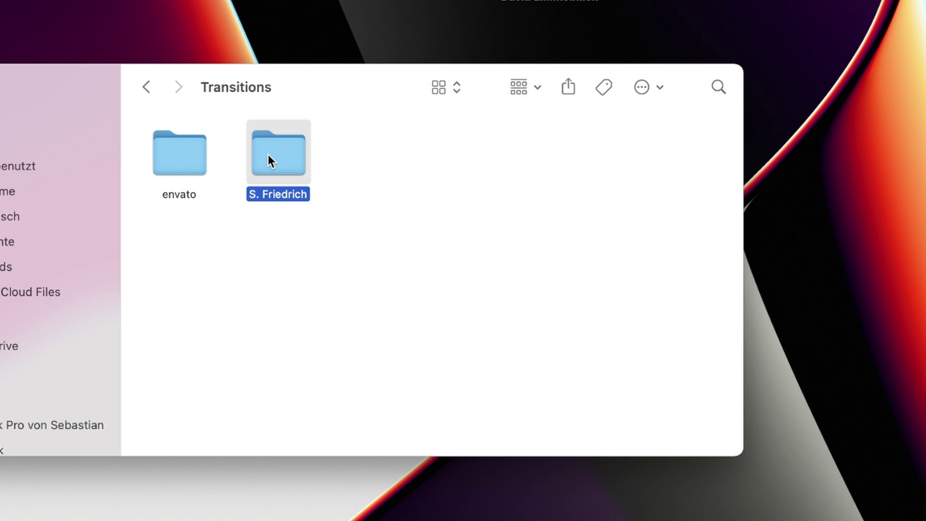
double_click(269, 159)
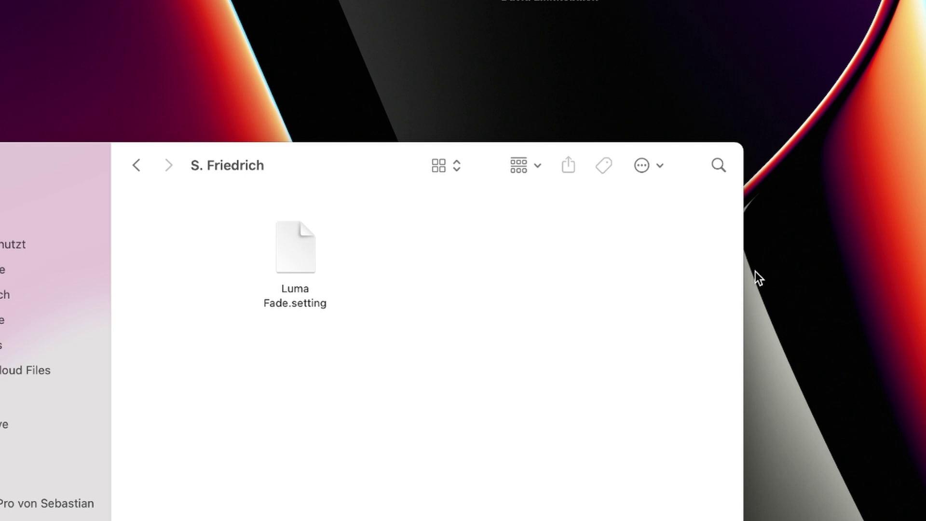
drag(744, 261, 256, 362)
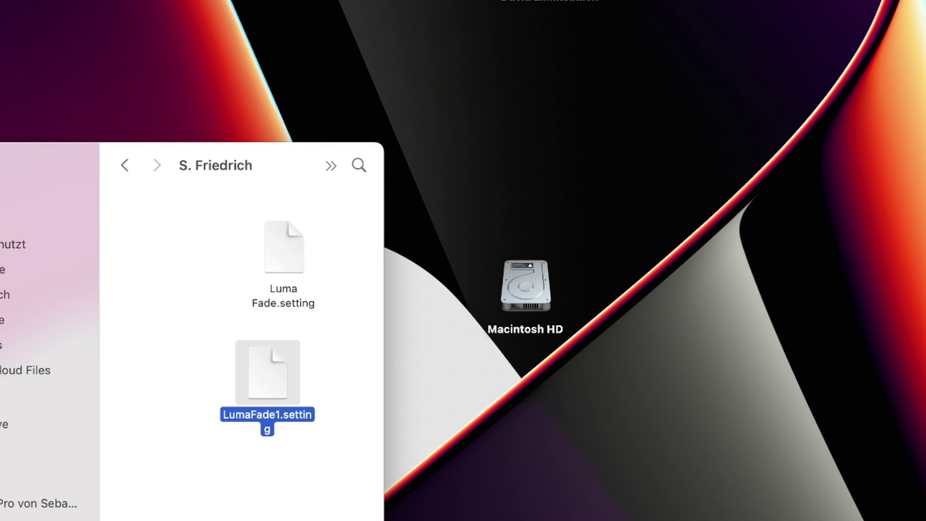
key(super+w)
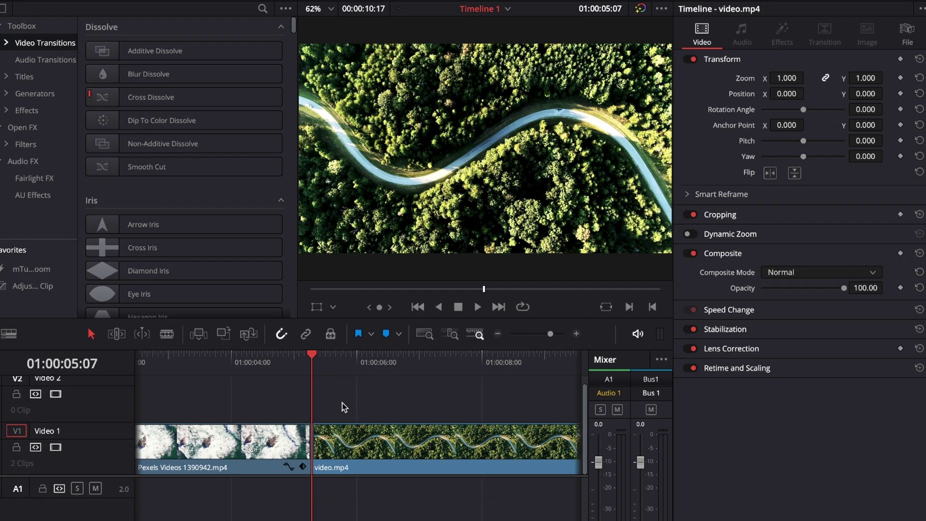
Step: Drag LumaFade1 from the personal Video Transitions category onto the cut between the clips
drag(290, 363, 247, 365)
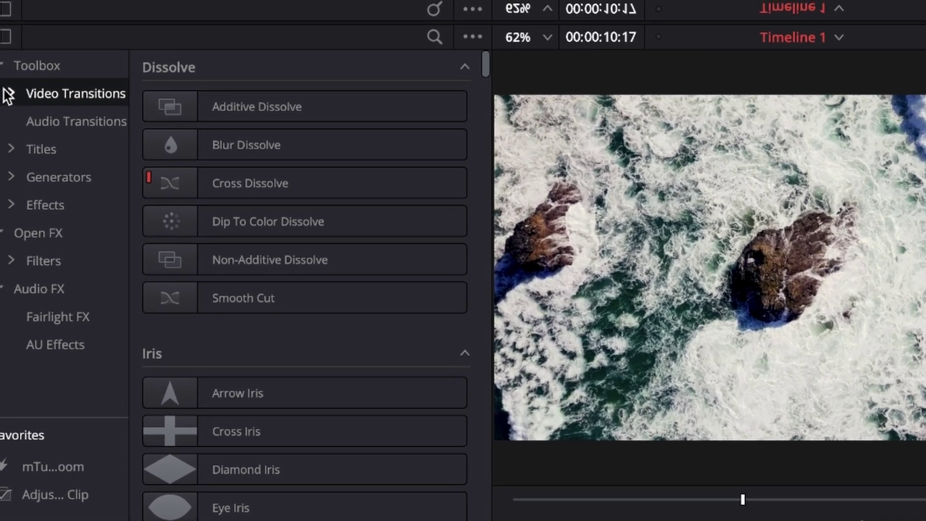
click(6, 51)
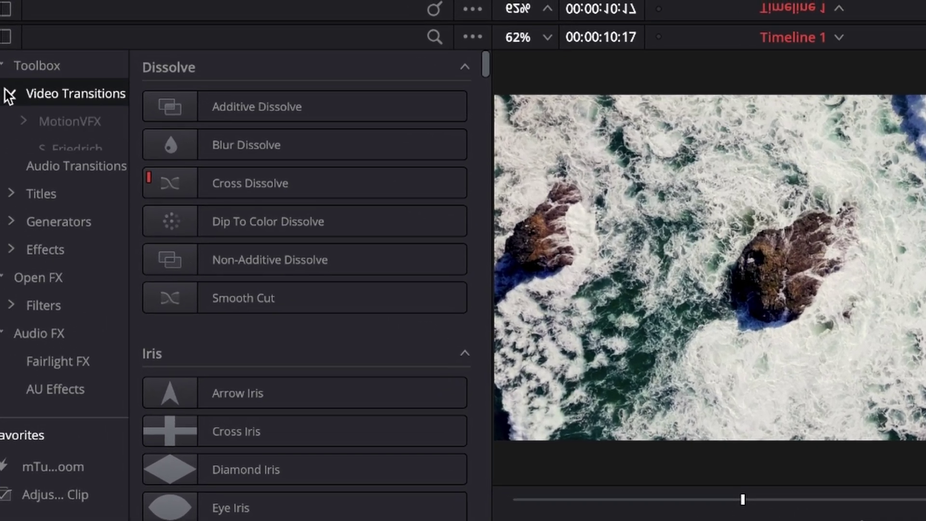
click(57, 149)
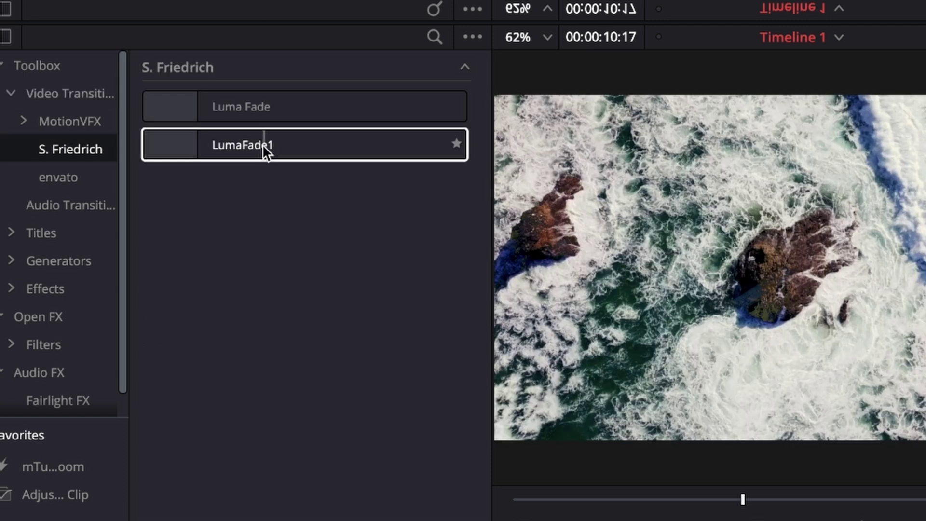
drag(265, 151, 322, 262)
drag(289, 231, 249, 434)
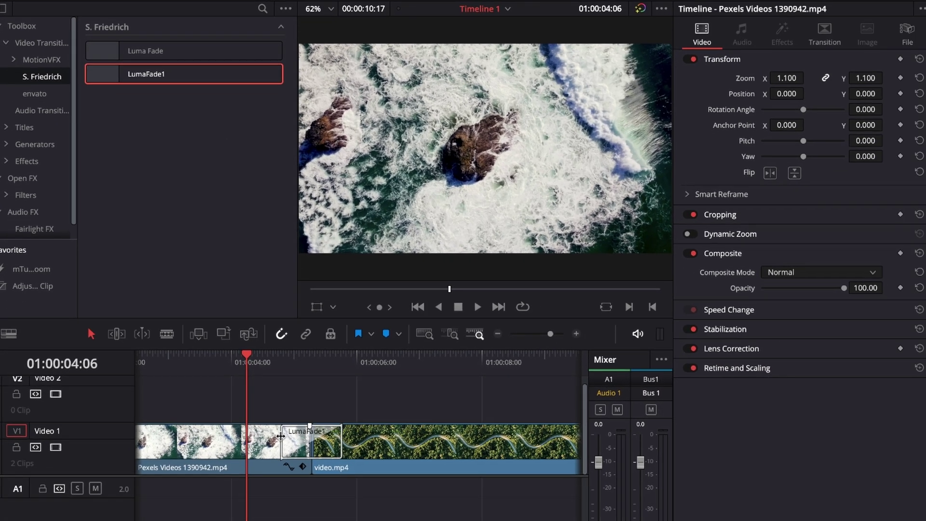
Step: Play back the new transition and return the playhead to just before it
key(space)
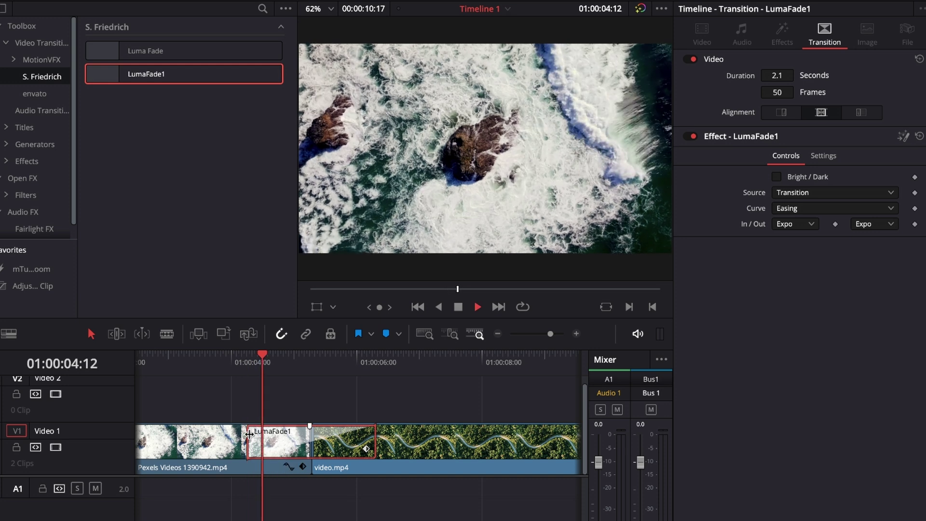
key(space)
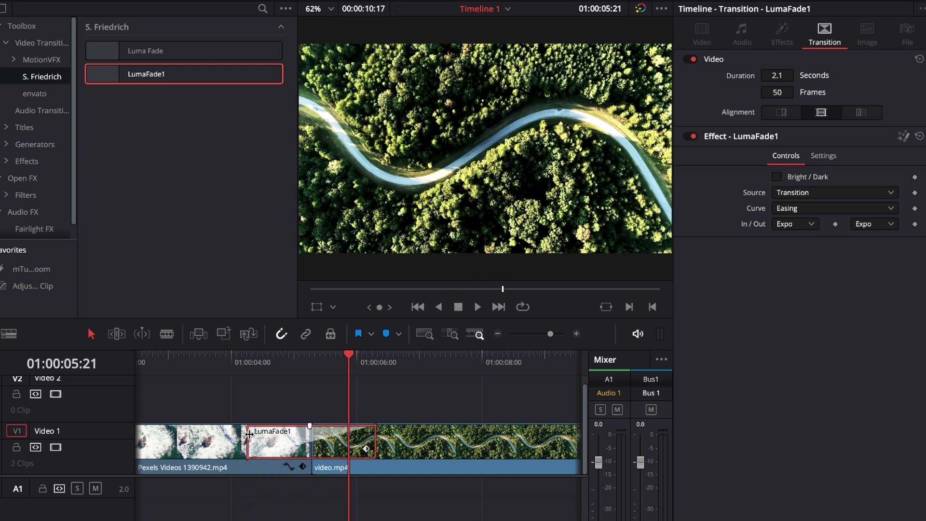
click(246, 357)
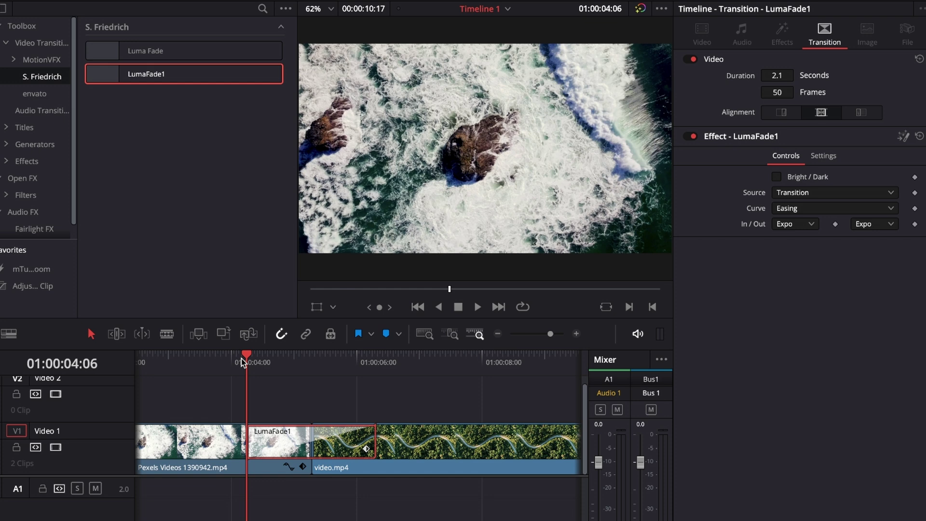
Step: Preview LumaFade1, toggle Bright / Dark on and off, and set its Curve to Custom
click(288, 359)
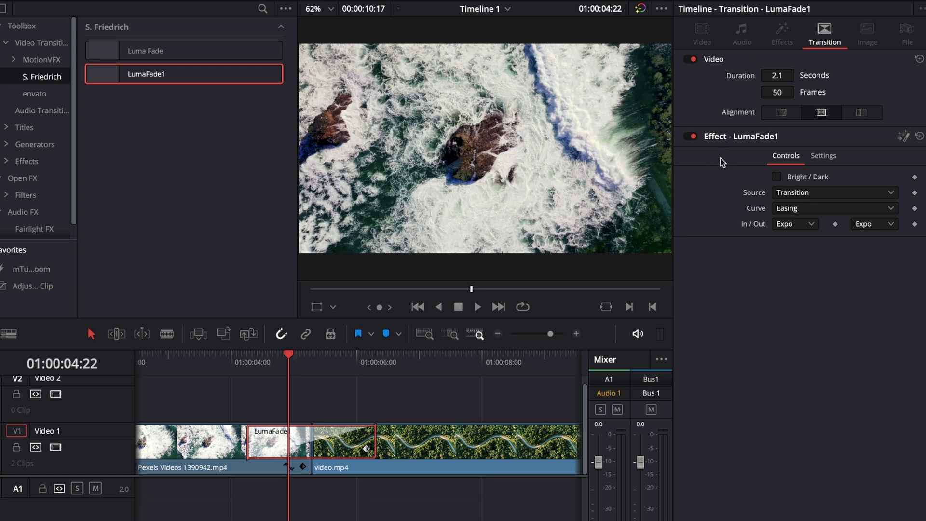
click(776, 178)
click(776, 177)
key(Down)
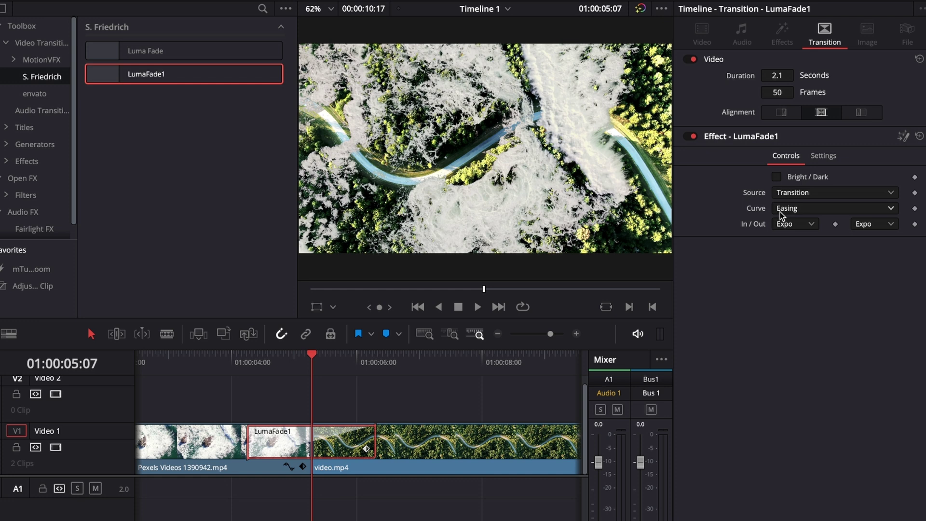
click(808, 211)
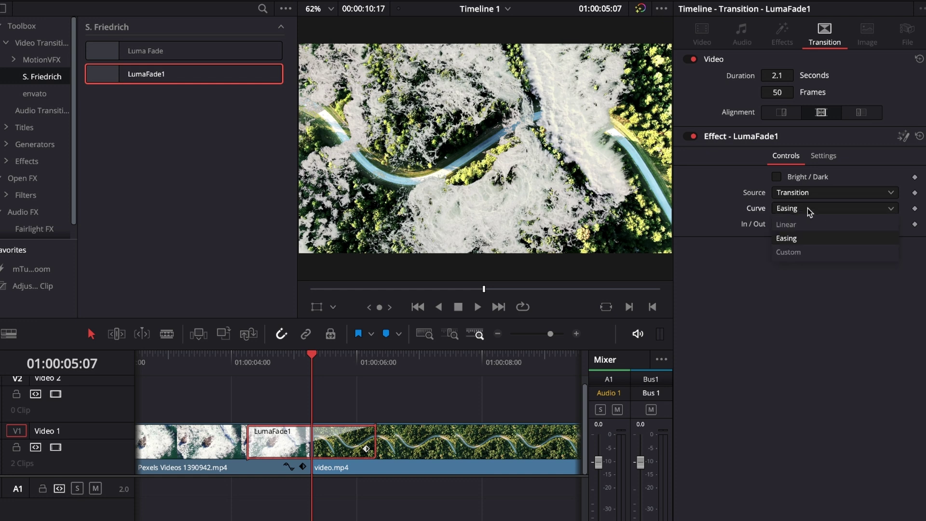
click(794, 254)
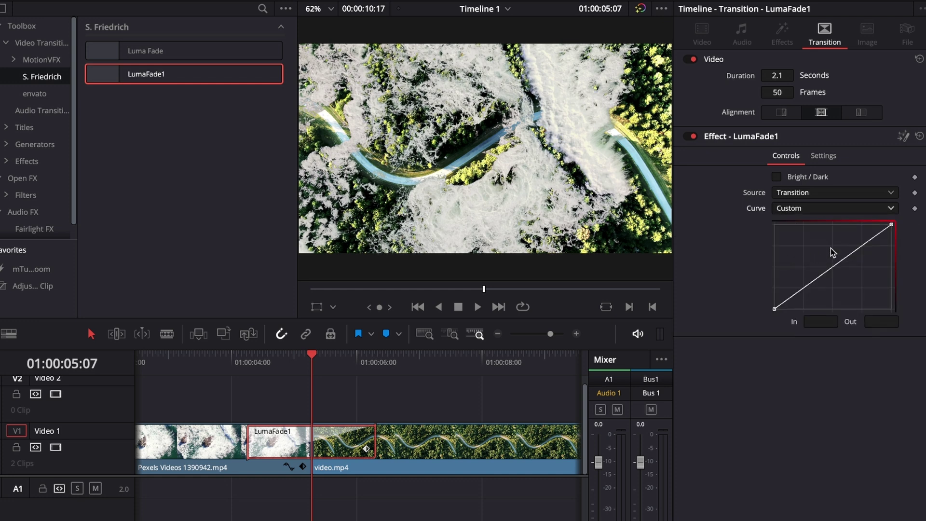